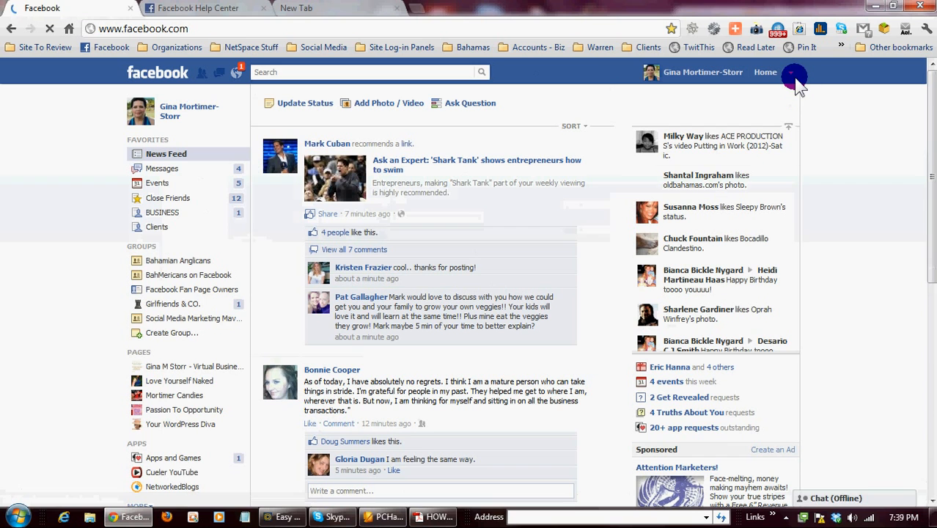
- Open the account's privacy settings and look over the post privacy and default privacy sections
click(791, 74)
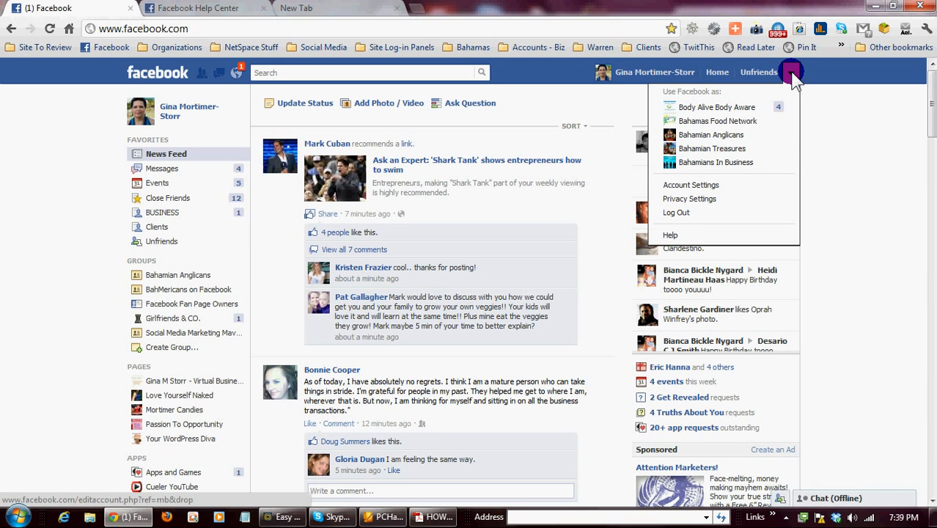
click(714, 202)
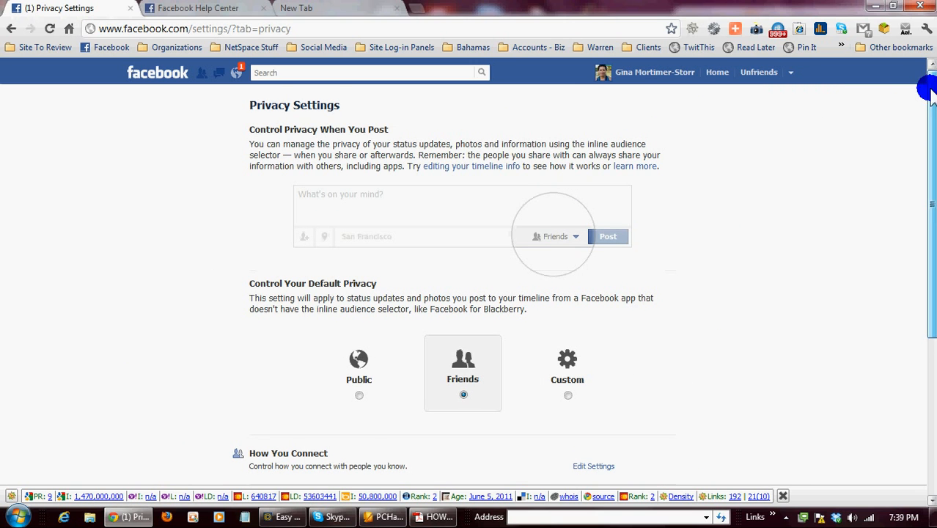
drag(929, 88, 933, 138)
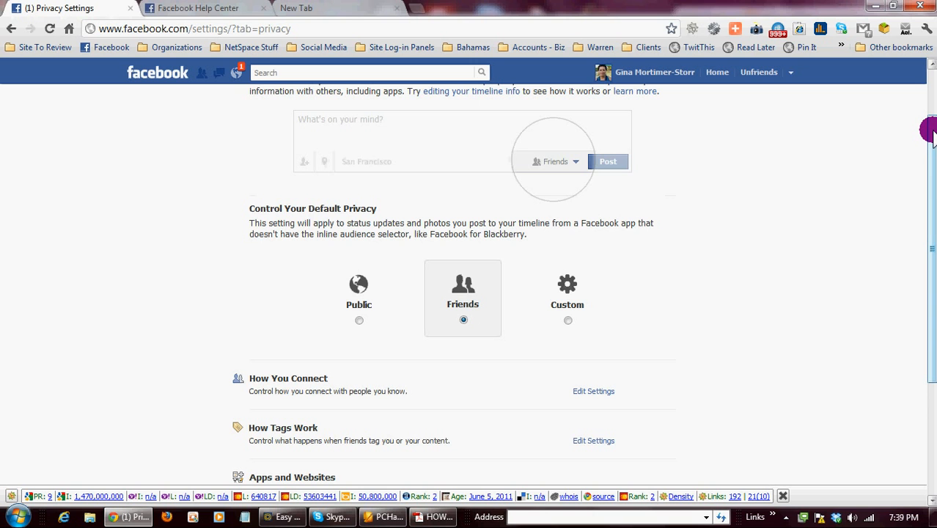
drag(927, 127, 932, 87)
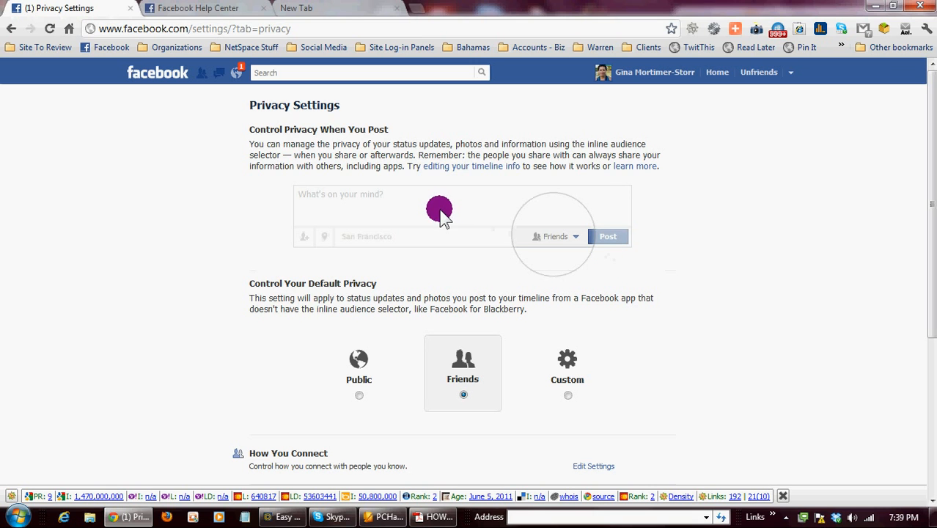
- Visit the profile timeline, return to the home page and draft a status update reading "eraeaererer"
click(665, 76)
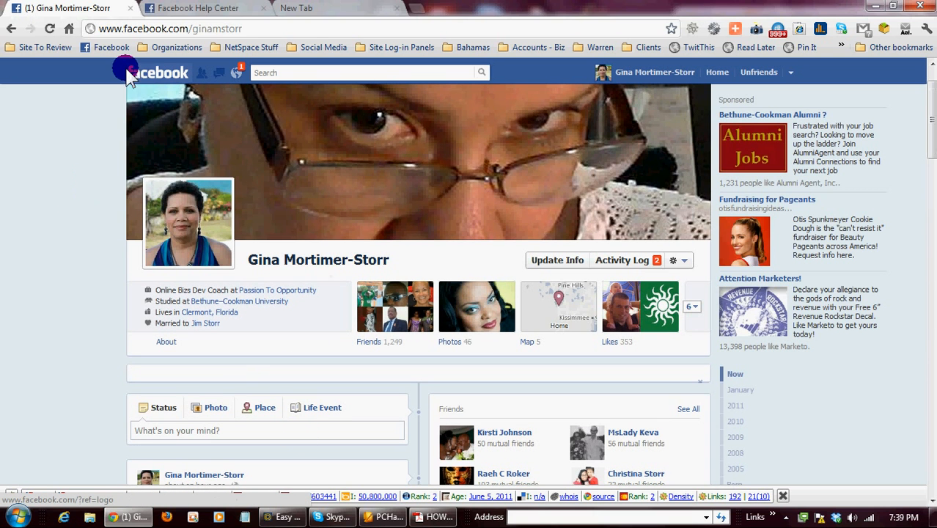
click(153, 74)
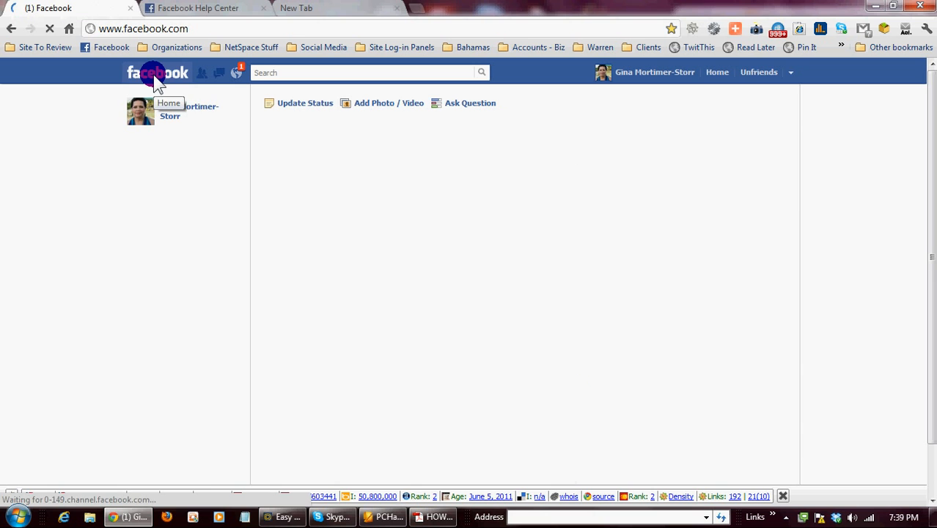
click(303, 109)
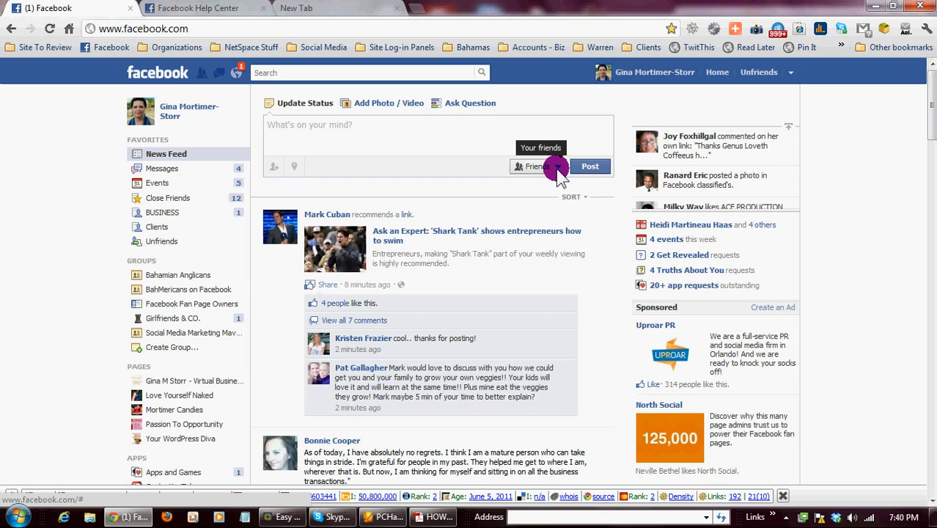
click(276, 132)
text(eraeaerer)
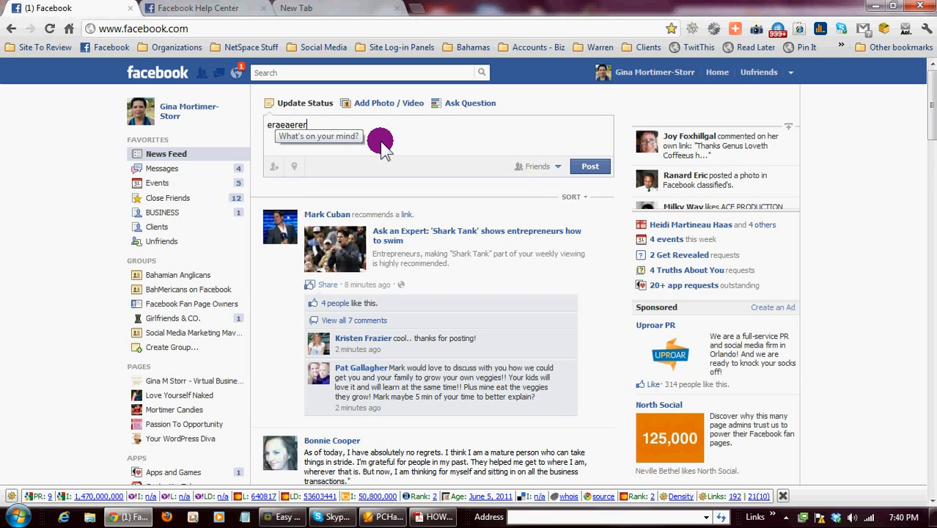
text(er)
click(398, 141)
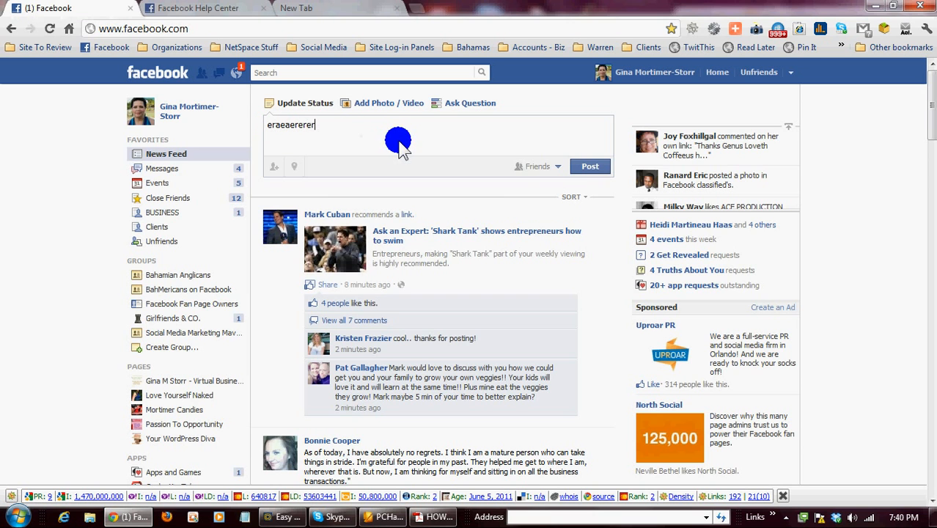
- Examine the audience choices for the status update, including the full set of friend lists
click(558, 168)
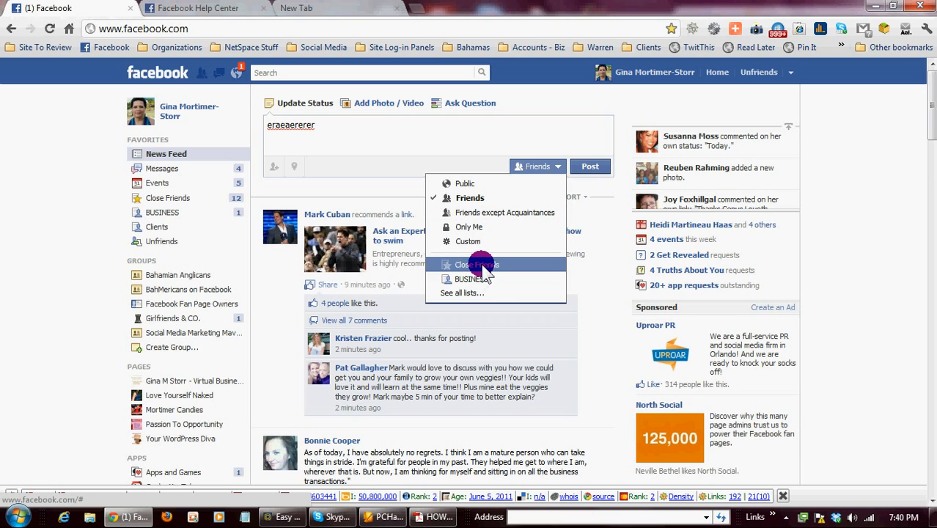
click(469, 292)
drag(560, 203, 523, 163)
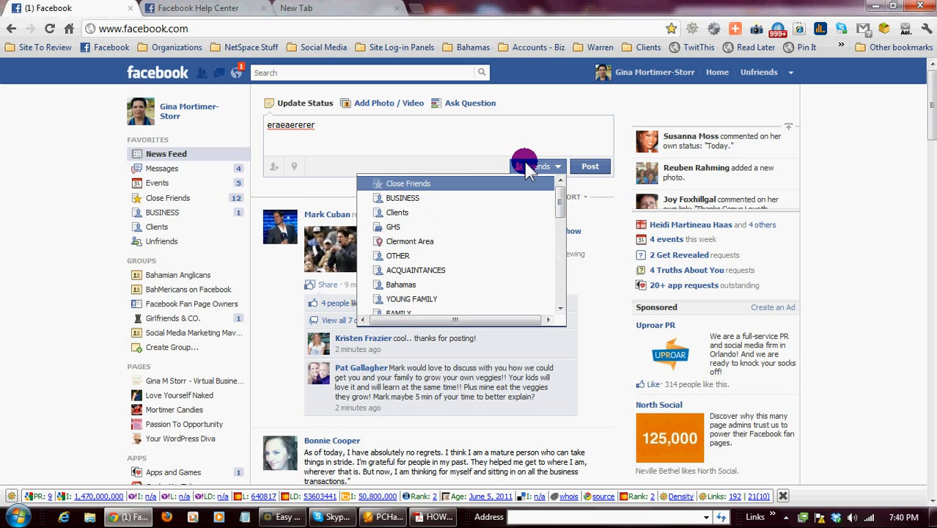
- Clear the draft text from the status update without posting it
click(366, 126)
key(BackSpace)
key(BackSpace)
key(BackSpace)
key(BackSpace)
key(BackSpace)
key(BackSpace)
key(BackSpace)
key(BackSpace)
key(BackSpace)
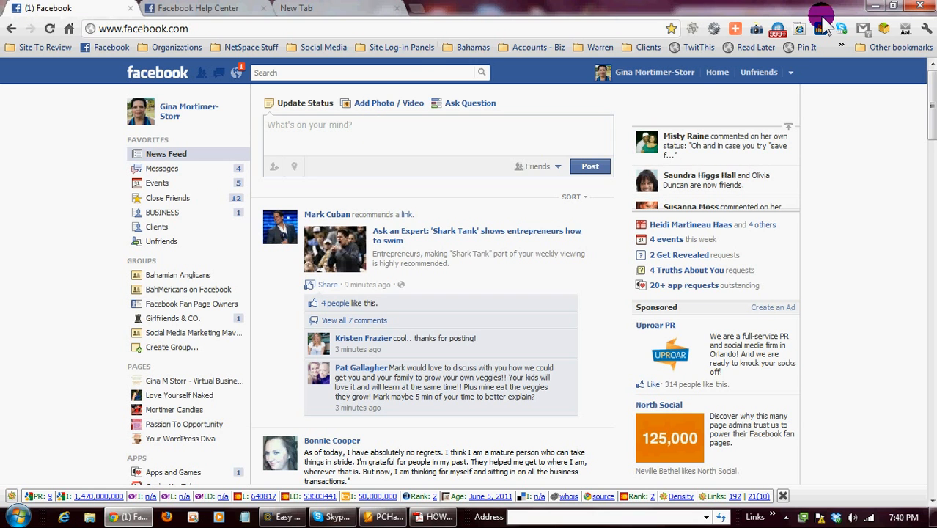
- Reopen the privacy settings and bring up the default privacy choices
click(791, 72)
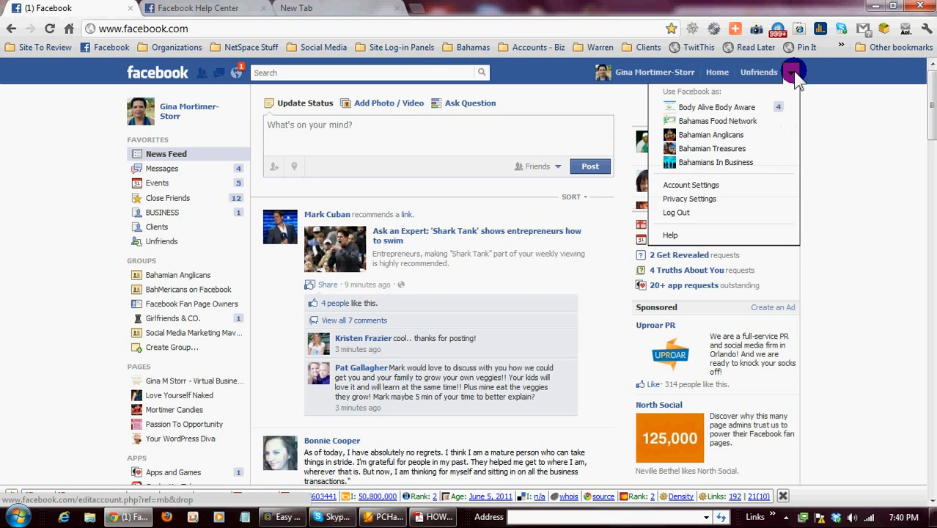
click(722, 200)
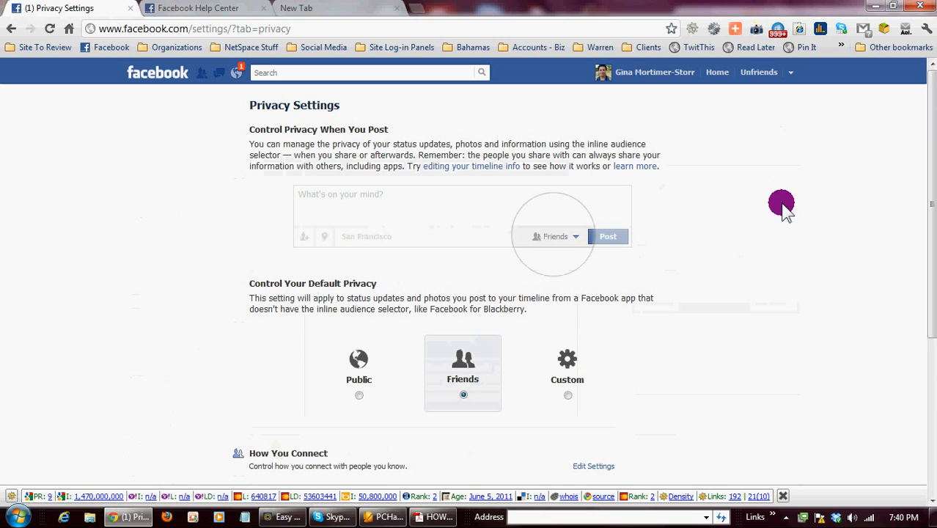
drag(927, 187, 926, 259)
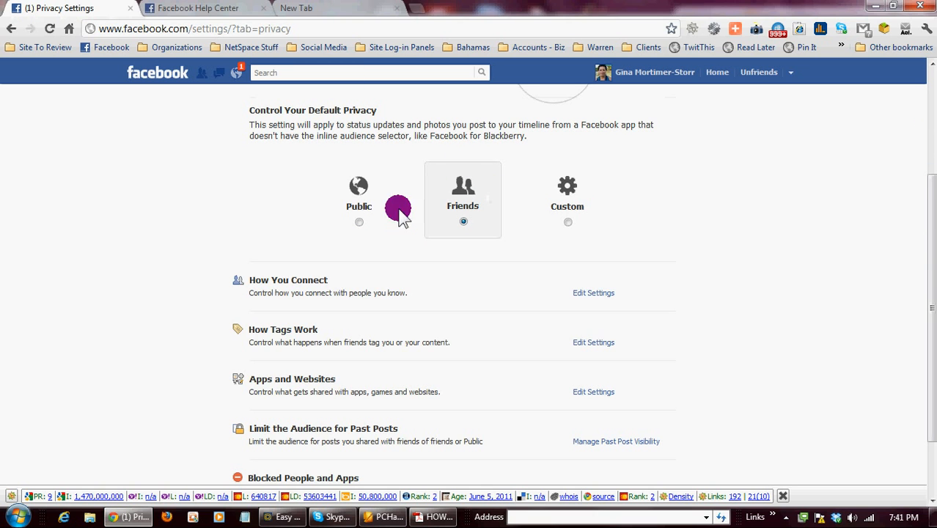
- Switch the default privacy to Public, then to Custom with visibility for Friends of Friends
click(360, 224)
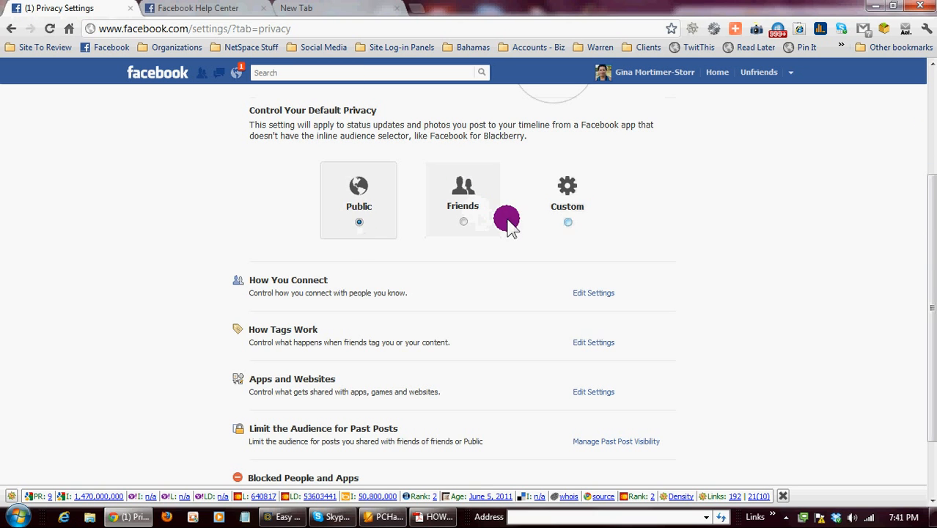
click(568, 222)
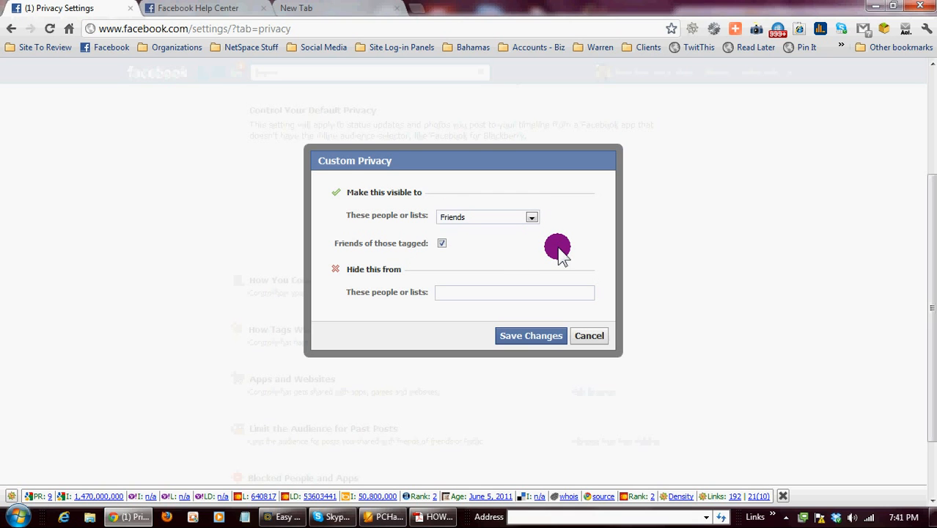
click(531, 219)
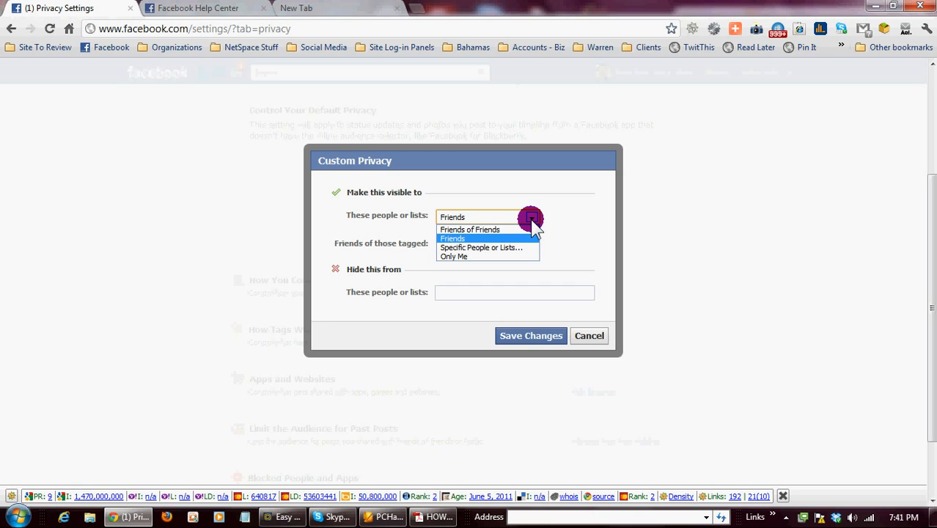
click(506, 229)
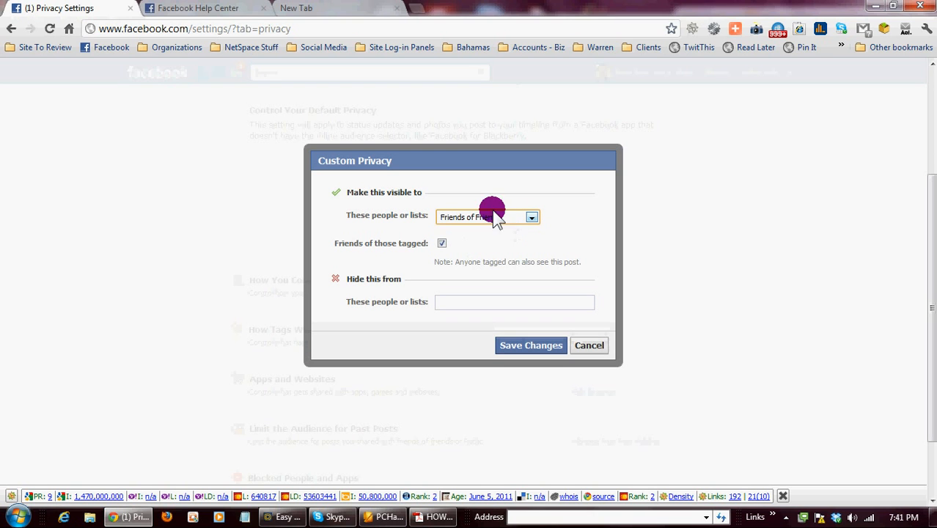
- Set the custom privacy visibility to Friends
click(531, 218)
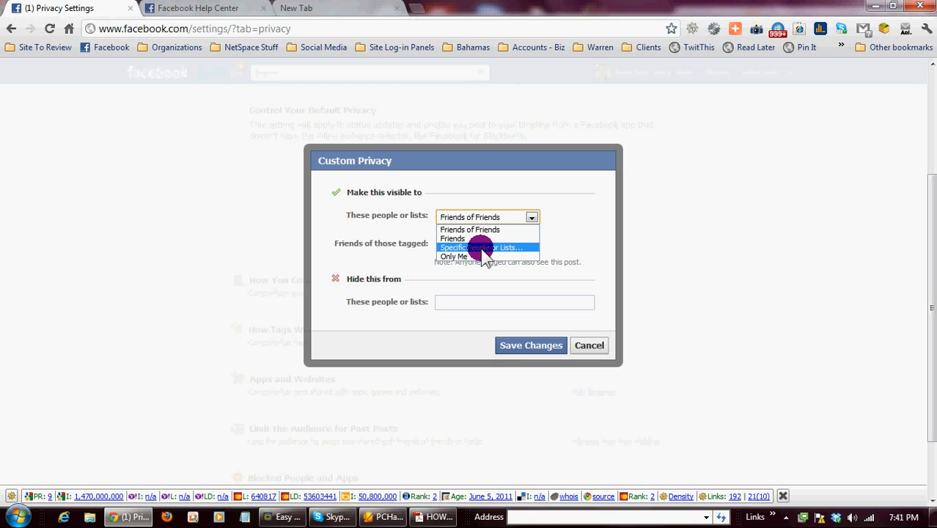
click(442, 302)
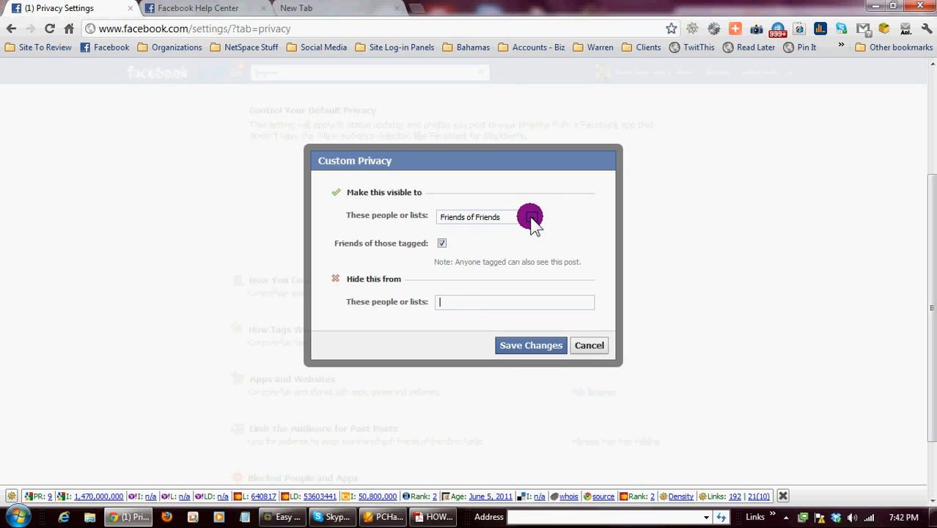
click(438, 303)
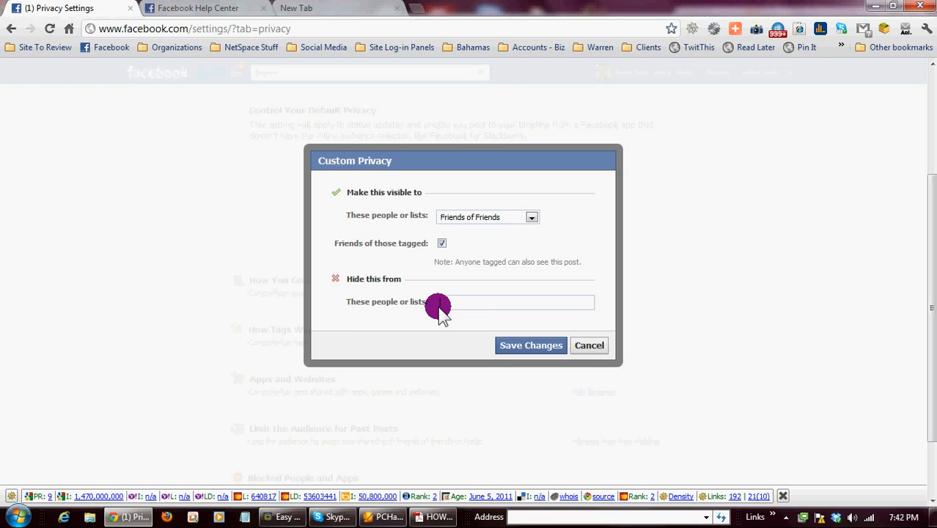
click(532, 218)
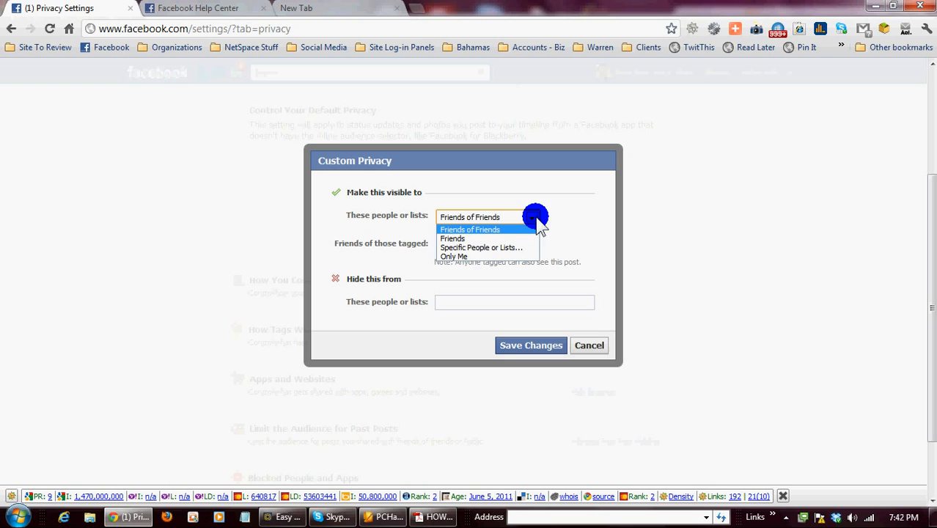
click(471, 239)
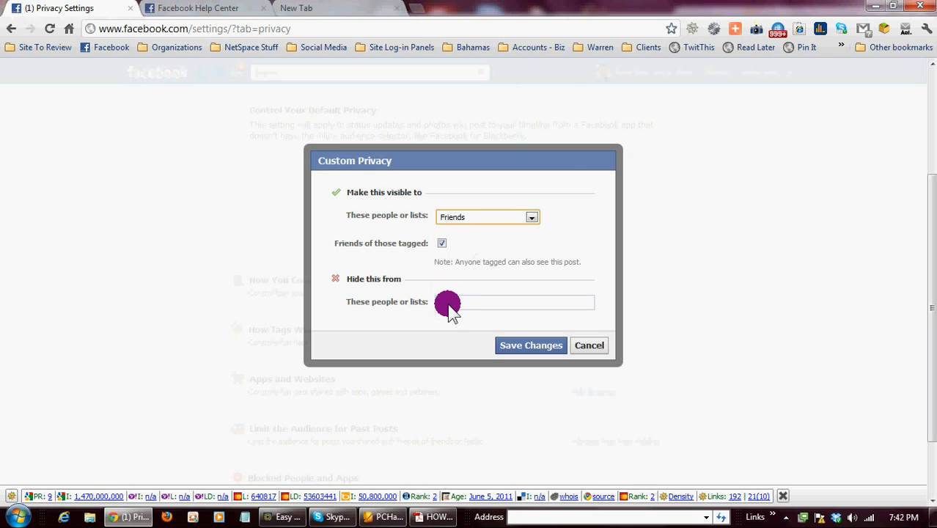
- Add two friends to the people from whom posts are hidden in the custom privacy settings
click(454, 304)
text(a)
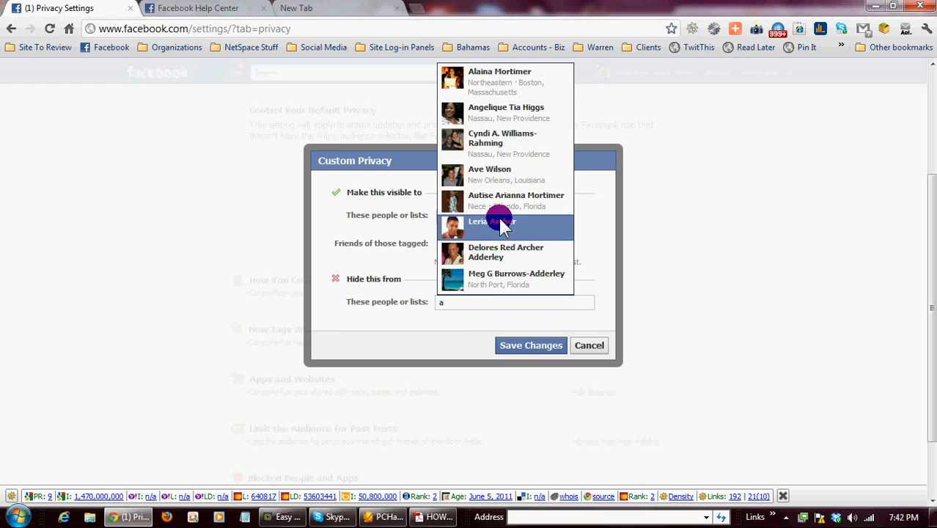
click(493, 116)
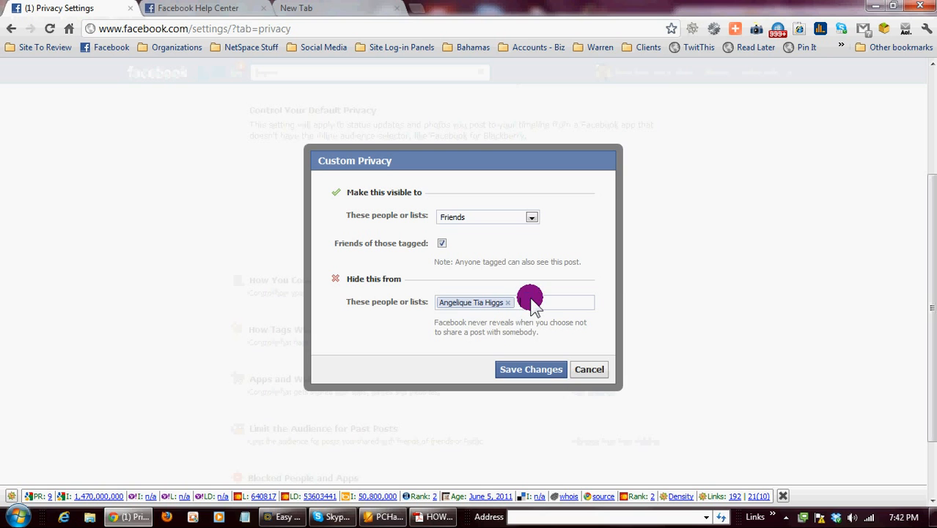
text(d)
click(568, 212)
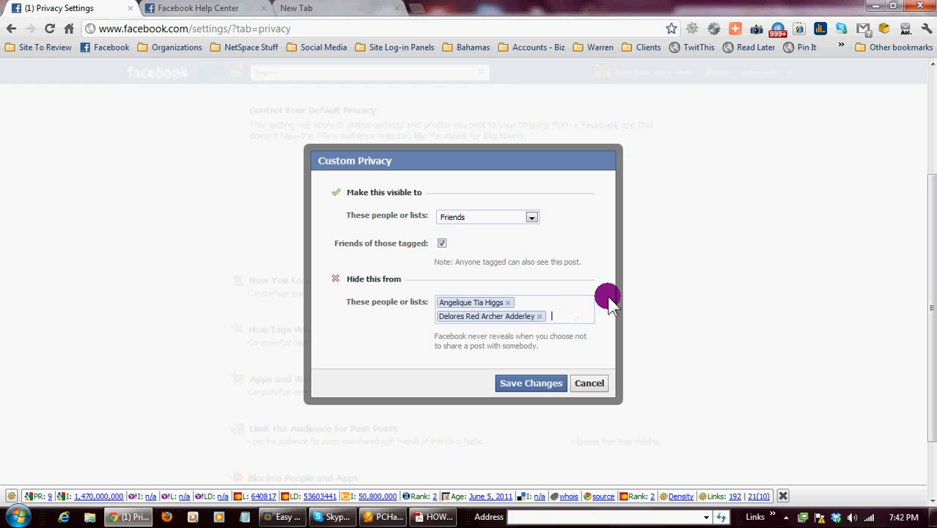
- Cancel the custom privacy changes and set the default privacy to Friends
click(592, 383)
click(469, 224)
- Open the How You Connect settings and review the choices for who can look up the timeline
drag(928, 195, 930, 251)
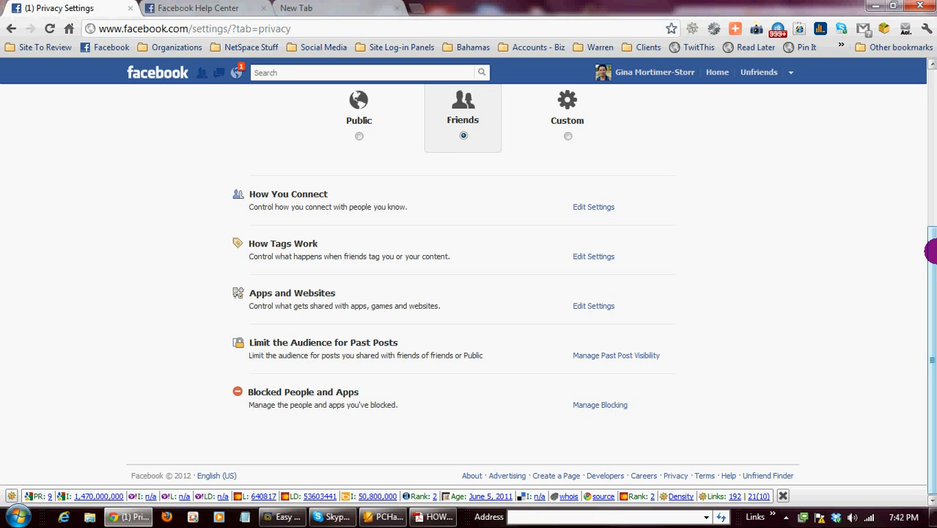
click(588, 208)
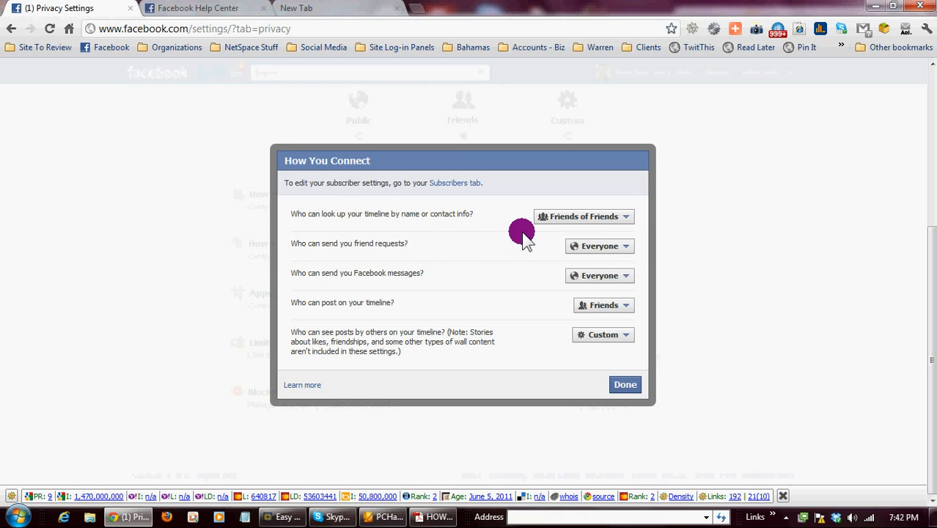
click(624, 217)
click(625, 217)
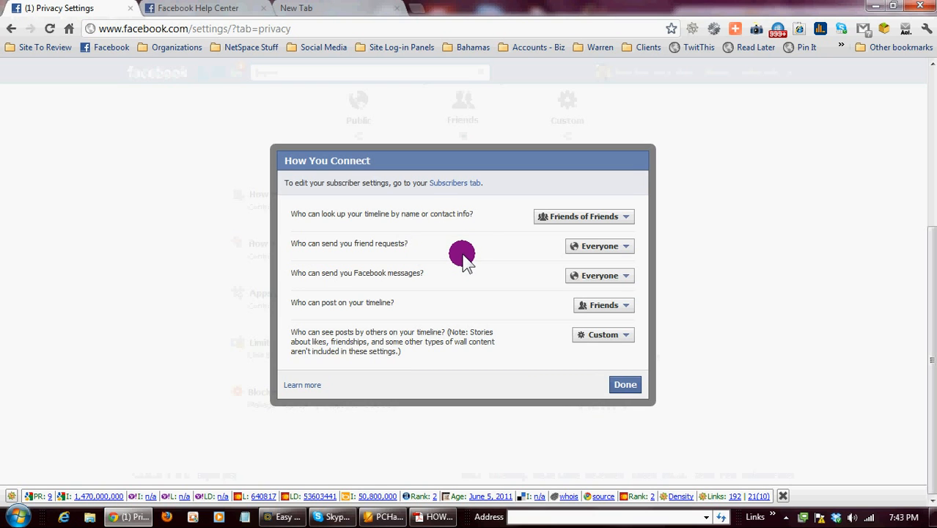
- Review the audience choices for who can send friend requests and who can send Facebook messages
click(623, 244)
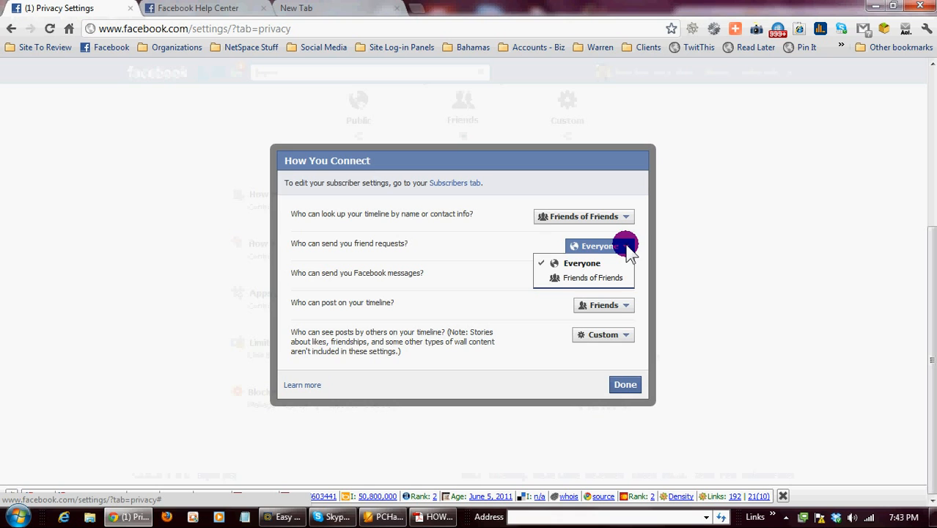
click(623, 250)
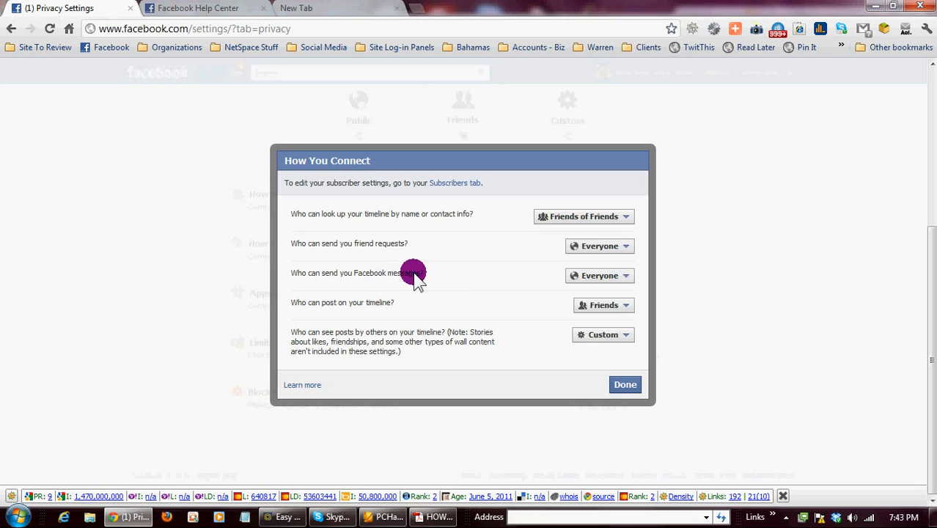
click(625, 277)
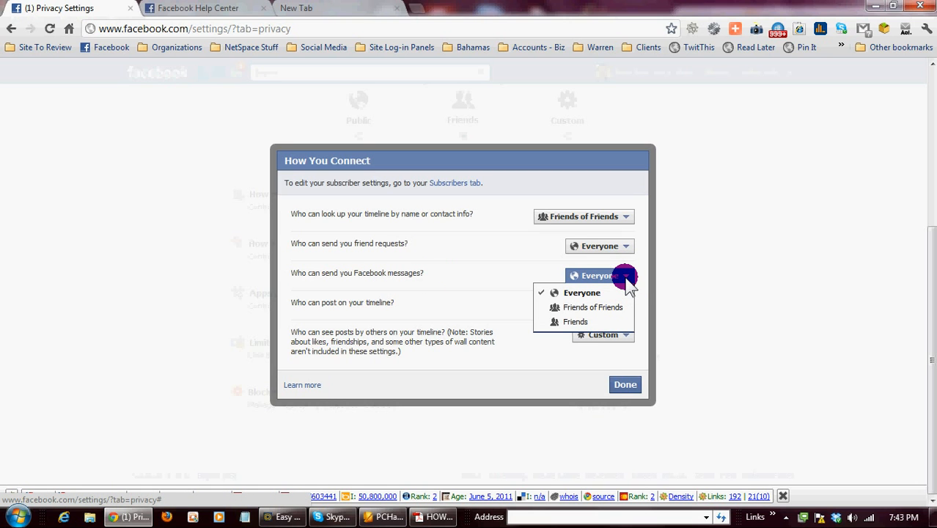
click(626, 279)
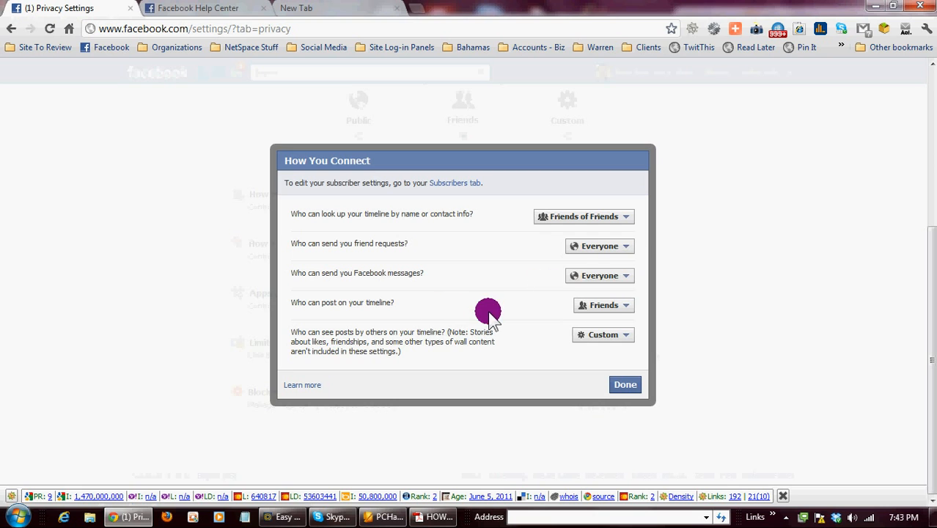
- Review the audience choices for who can post on the timeline
click(627, 306)
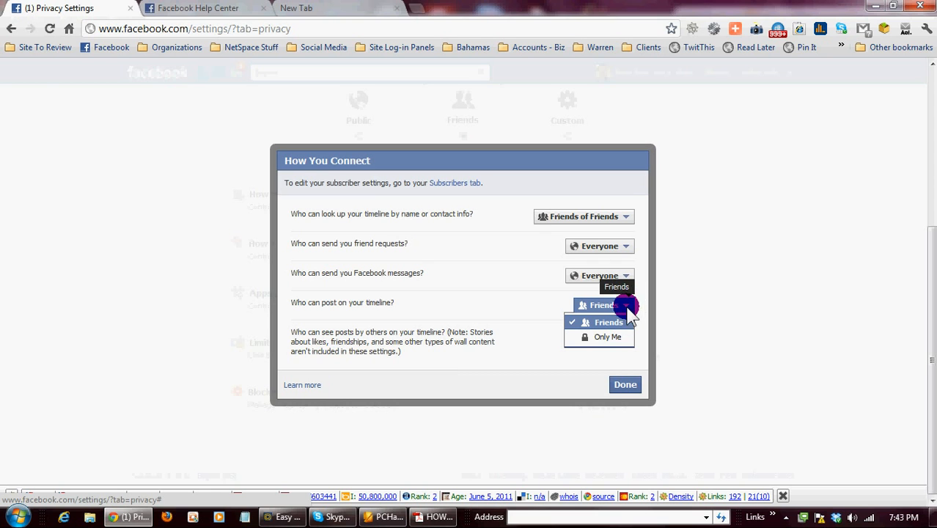
click(620, 311)
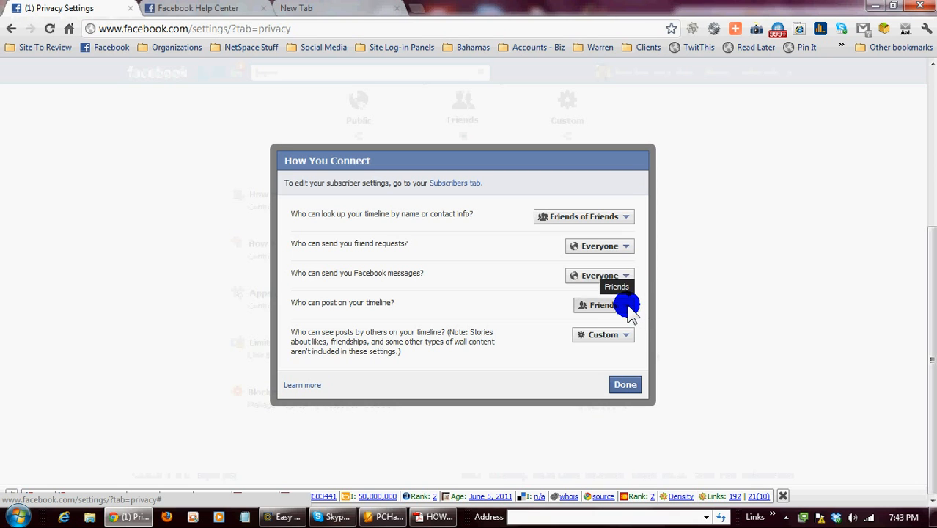
click(626, 305)
click(625, 306)
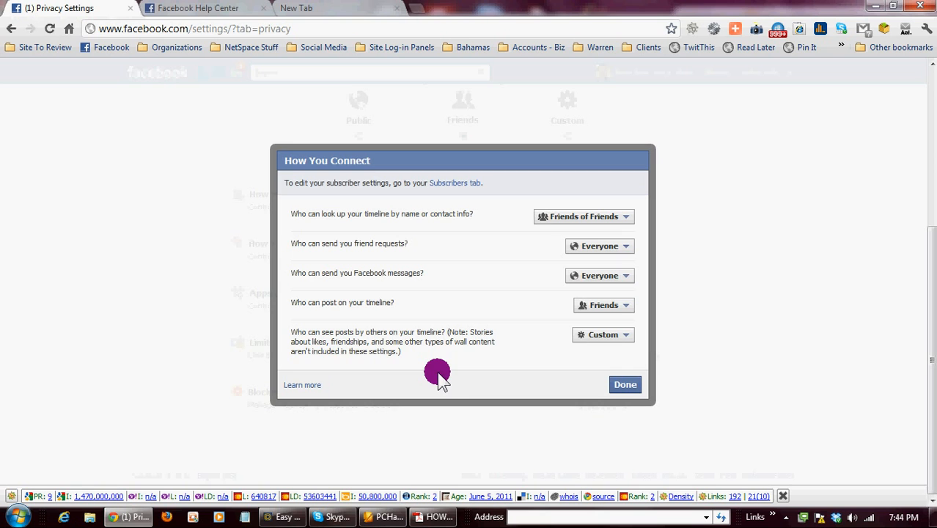
- Save a Custom audience for posts by others on the timeline, visible to Friends and hidden from the BUSINESS and Clients lists, and finish How You Connect
click(626, 335)
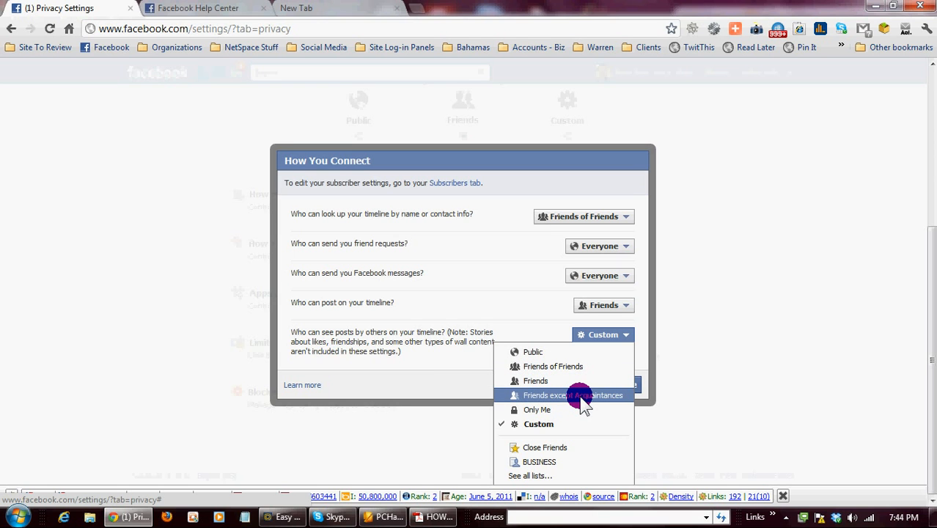
click(539, 425)
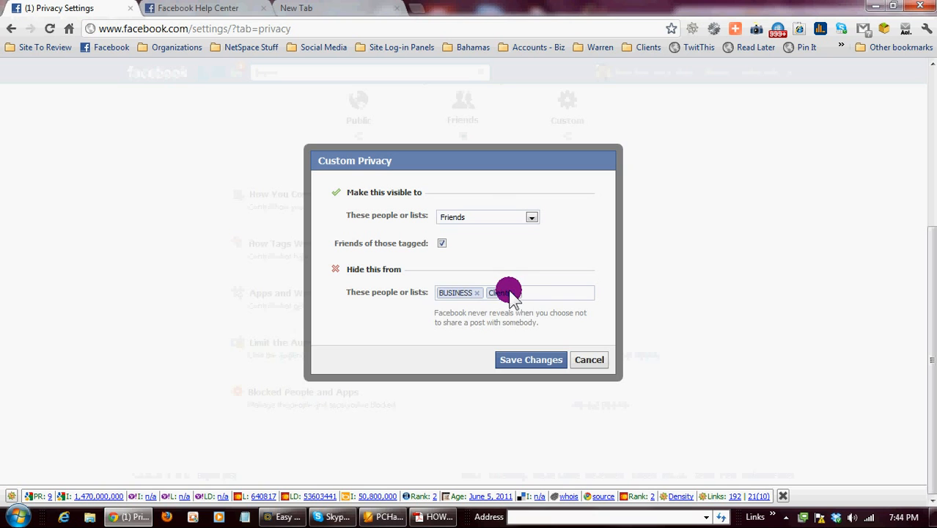
click(530, 359)
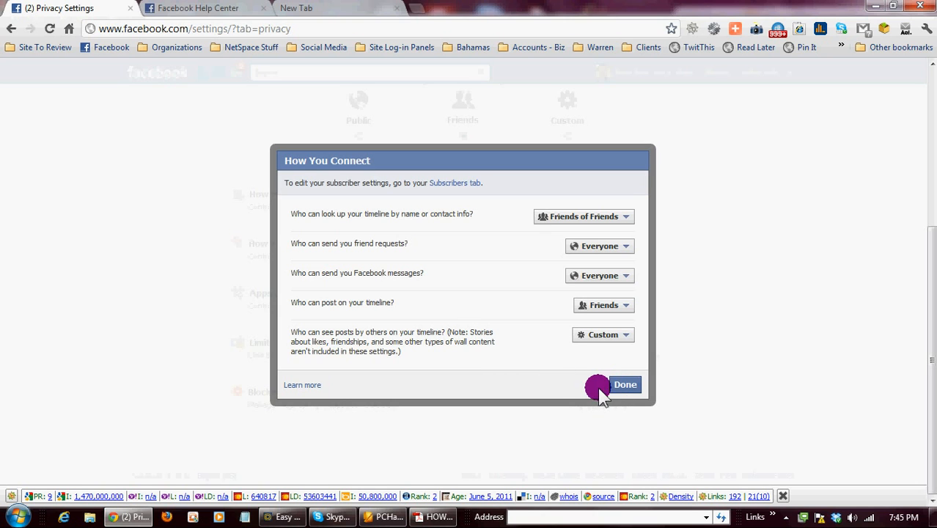
click(623, 385)
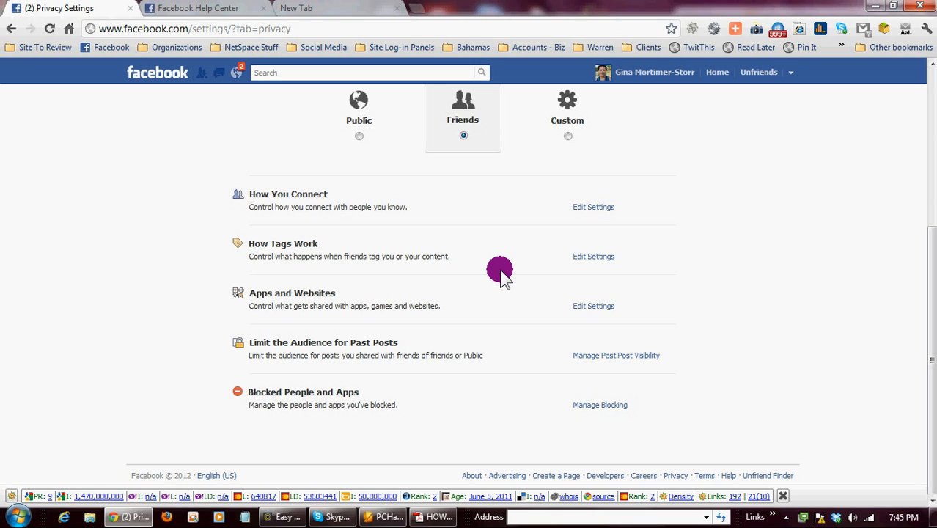
- Open the How Tags Work settings and review the Timeline Review and Tag Review options
click(597, 258)
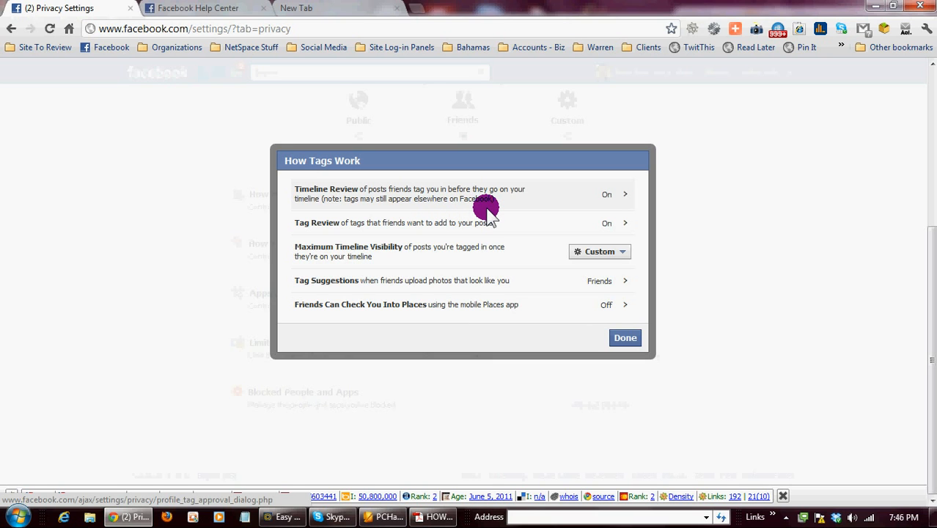
click(613, 196)
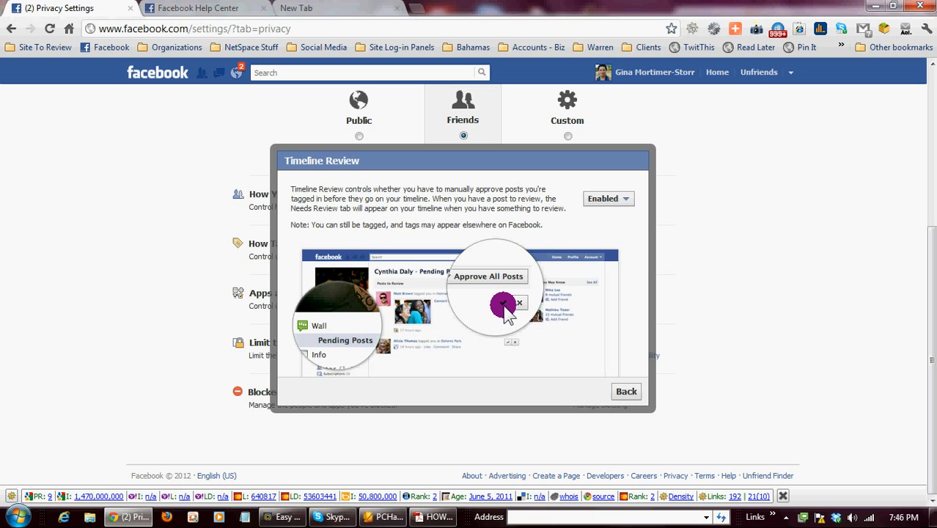
click(621, 199)
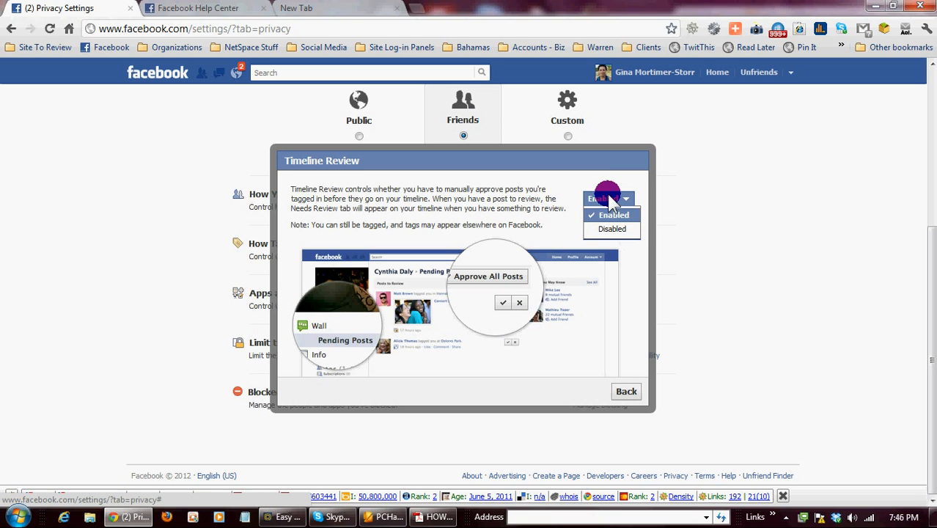
click(626, 200)
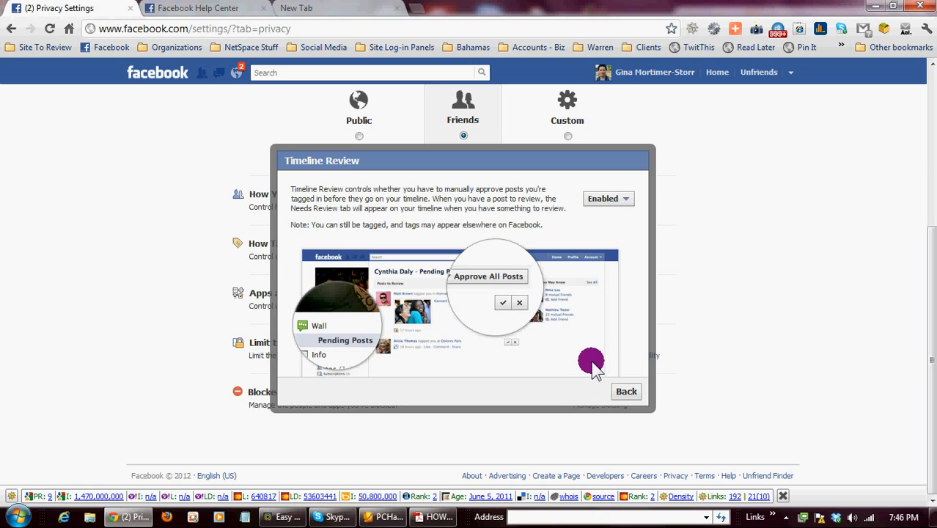
click(627, 393)
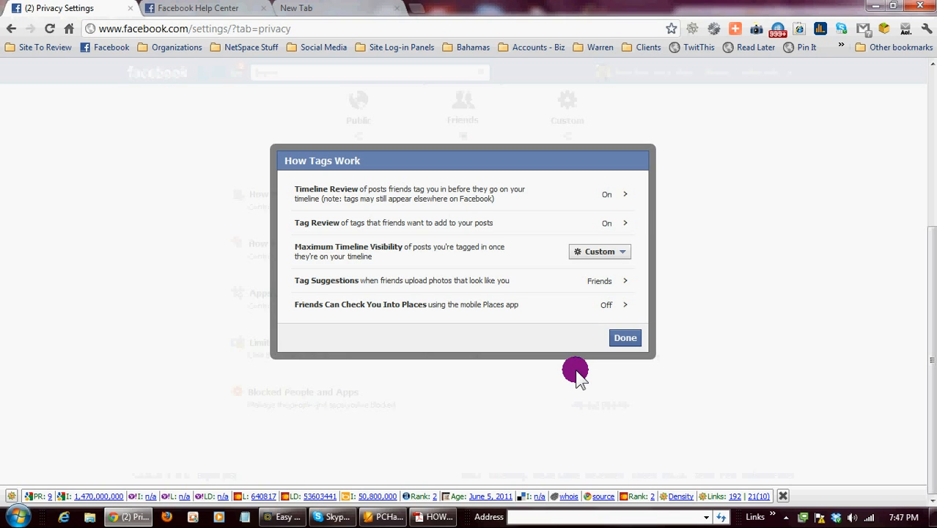
click(613, 223)
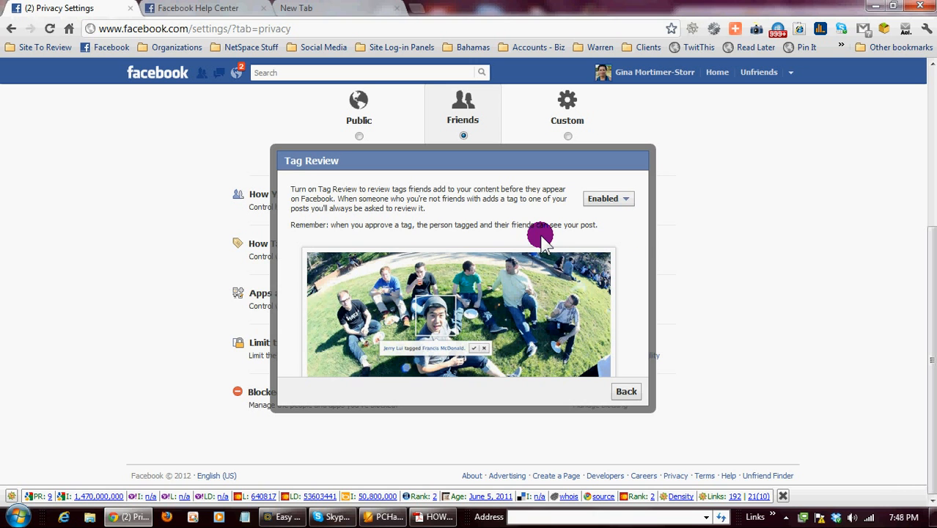
click(627, 394)
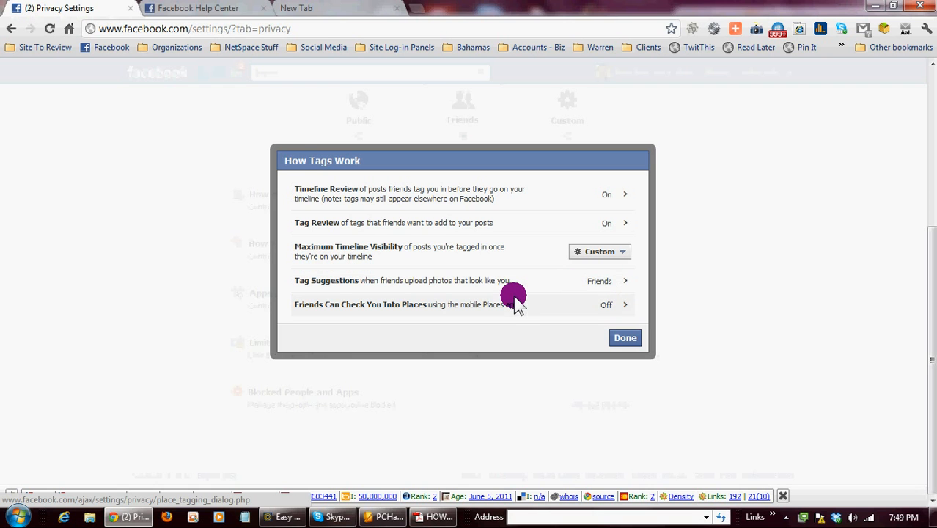
- Review who sees tag suggestions for uploaded look-alike photos and accept the Friends choice
click(619, 278)
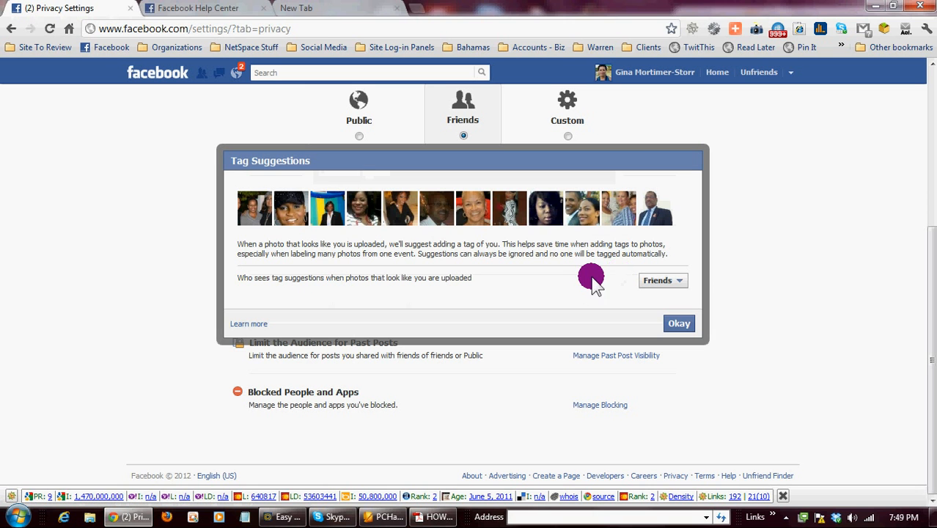
click(681, 285)
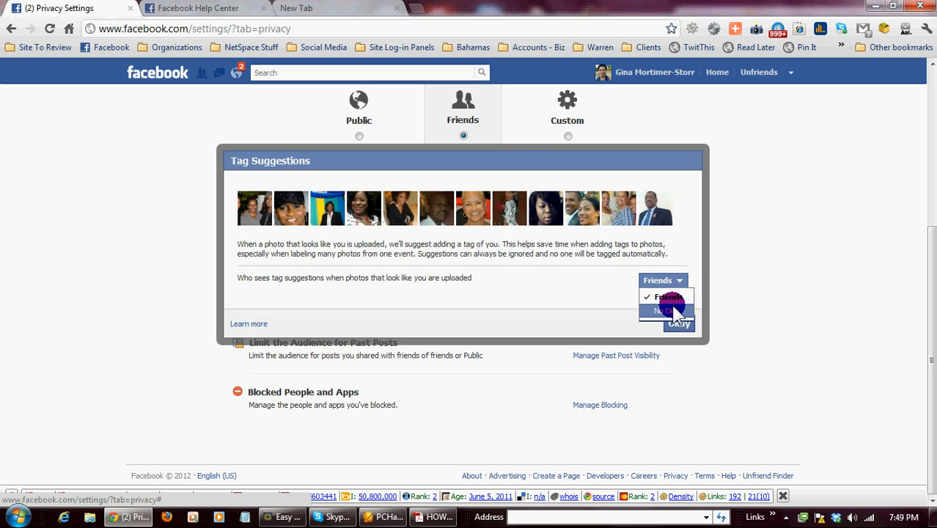
click(595, 279)
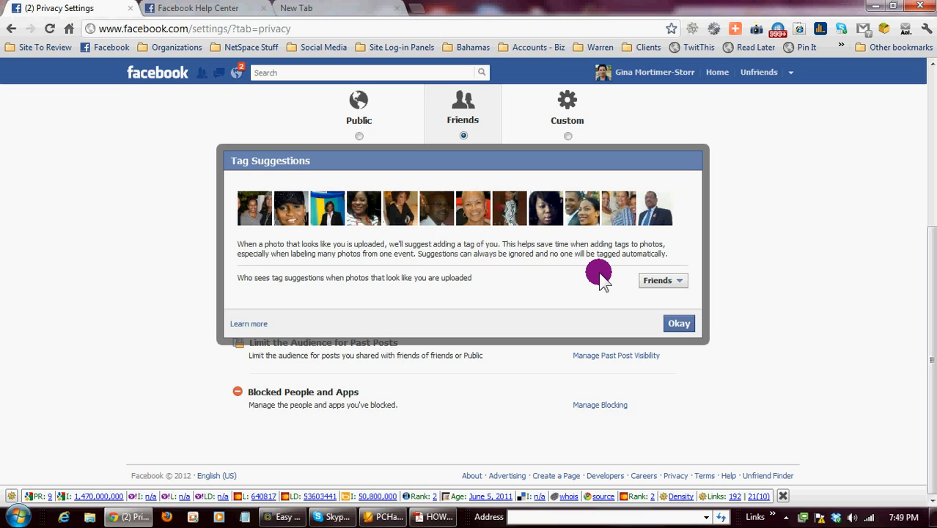
click(678, 282)
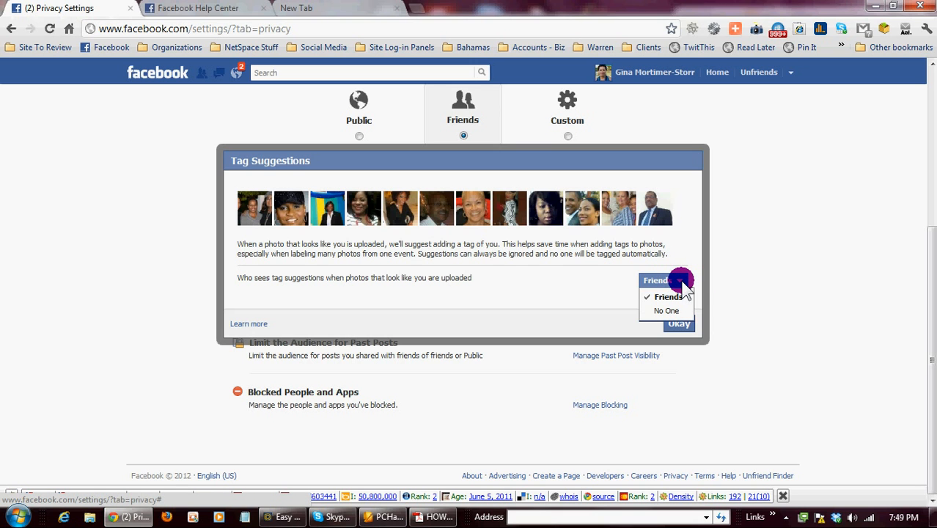
click(683, 287)
click(680, 322)
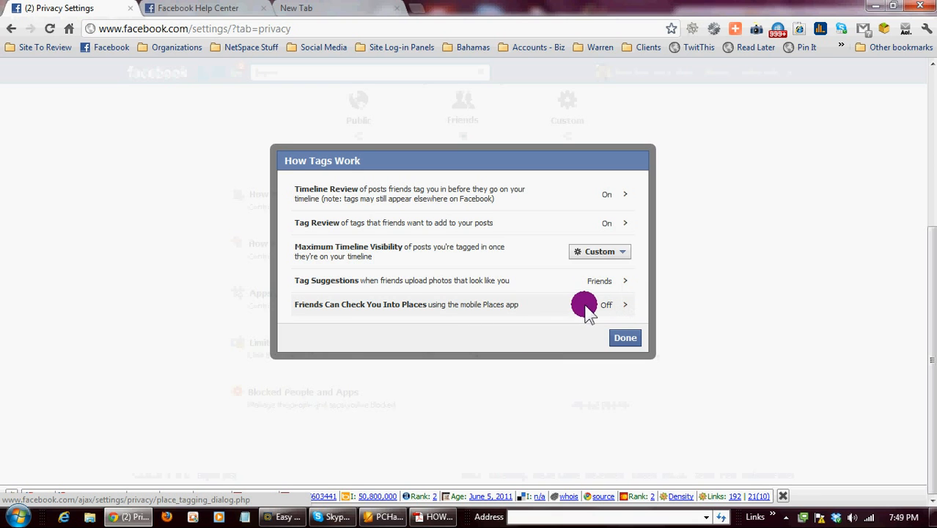
- Review the Friends Can Check You Into Places setting, leave it Disabled, and close How Tags Work
click(624, 306)
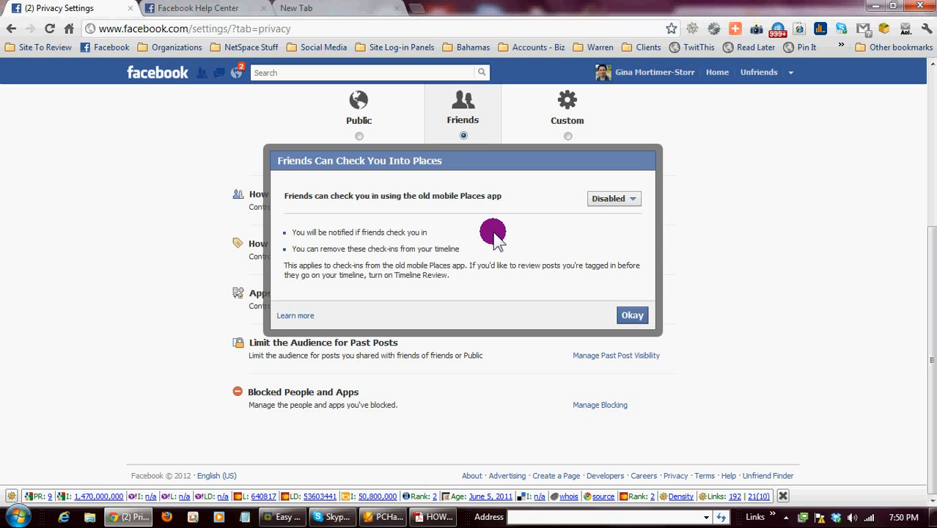
click(633, 202)
click(631, 197)
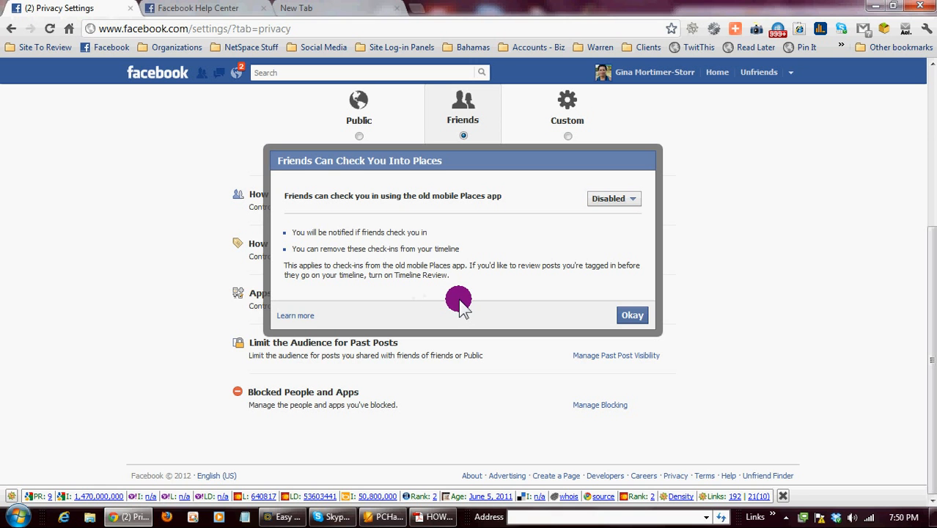
click(633, 315)
click(619, 336)
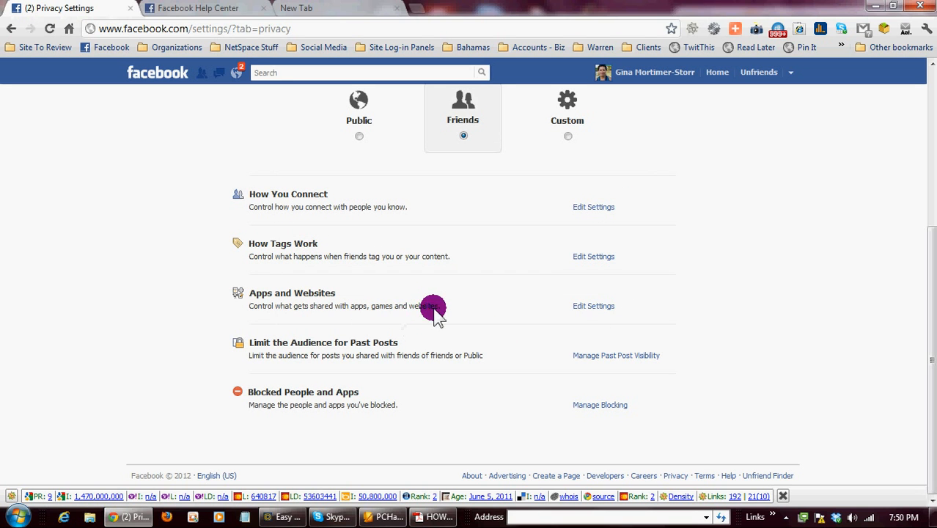
- Open the Apps and Websites settings and display the permissions granted to the NetworkedBlogs app
click(578, 308)
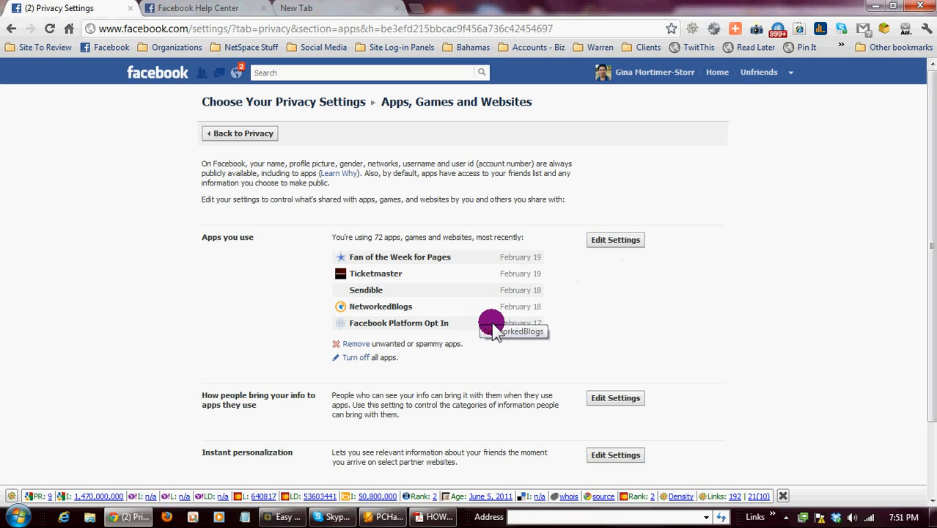
click(404, 308)
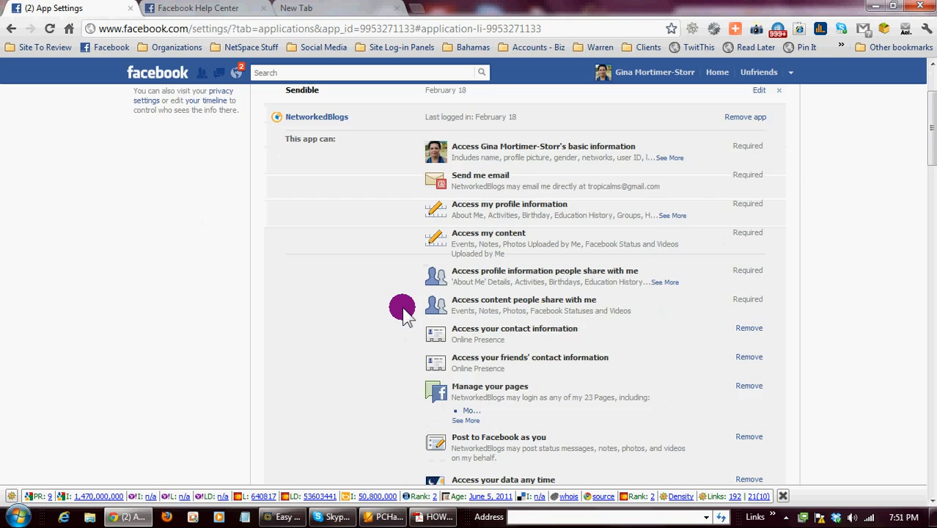
drag(929, 151, 929, 125)
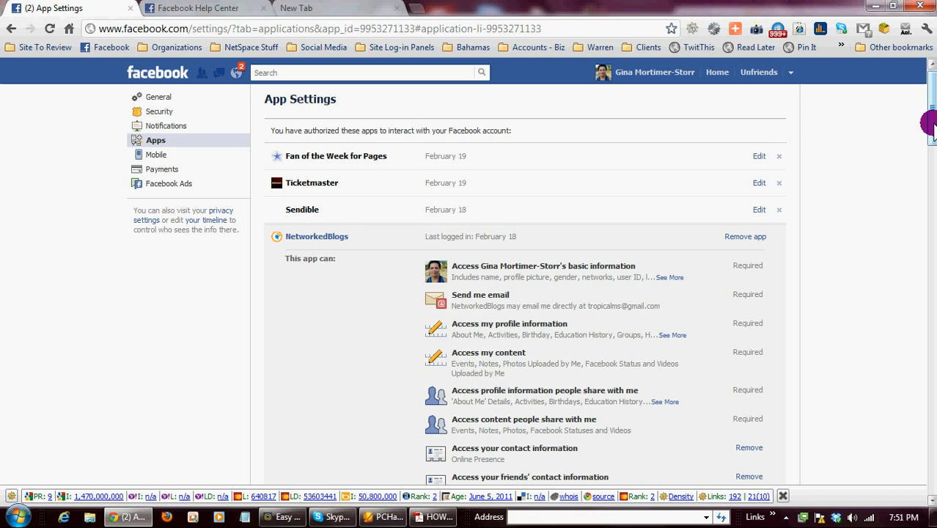
drag(929, 125, 931, 135)
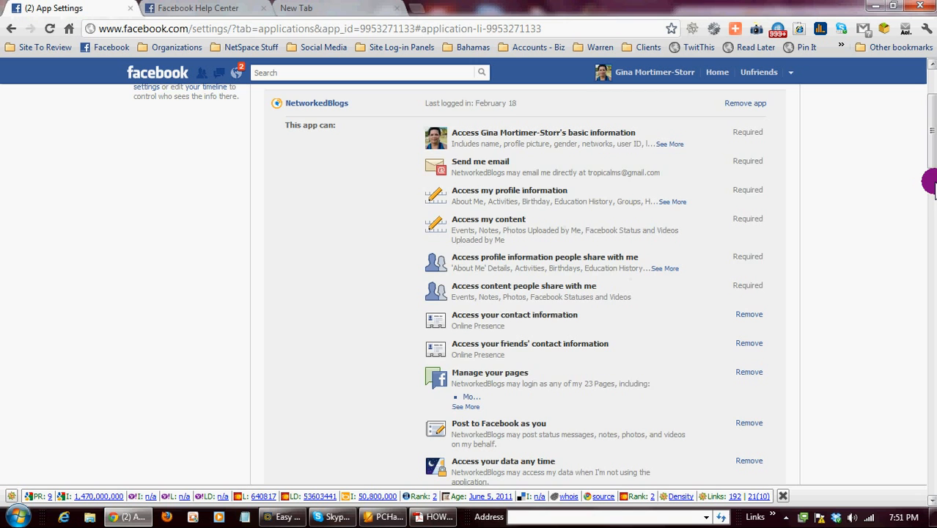
scroll(920, 185, down, 5)
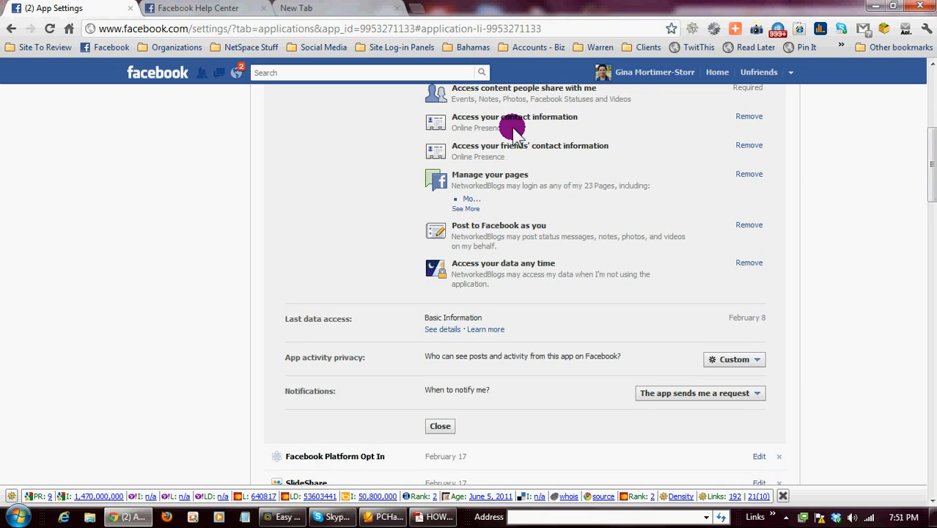
- Remove NetworkedBlogs' permissions to access your contact information, access your friends' contact information and post to Facebook as you
click(749, 117)
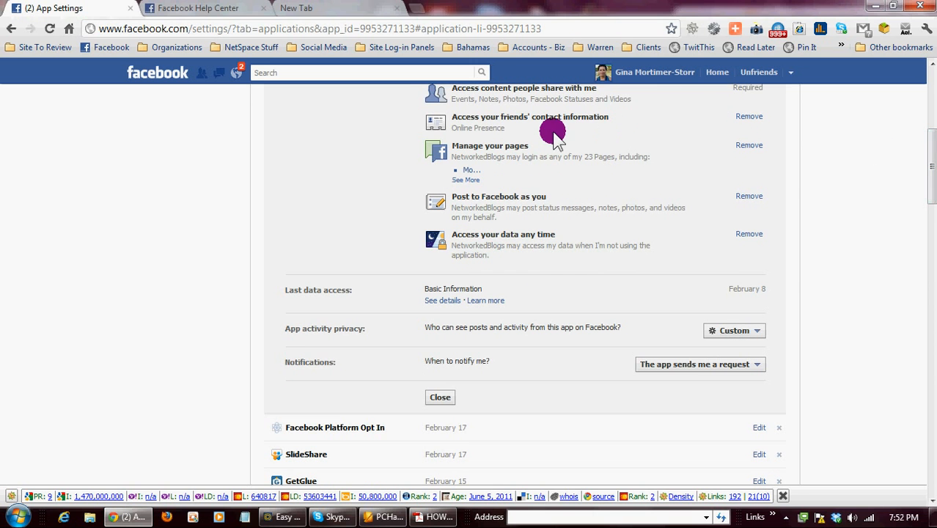
click(748, 118)
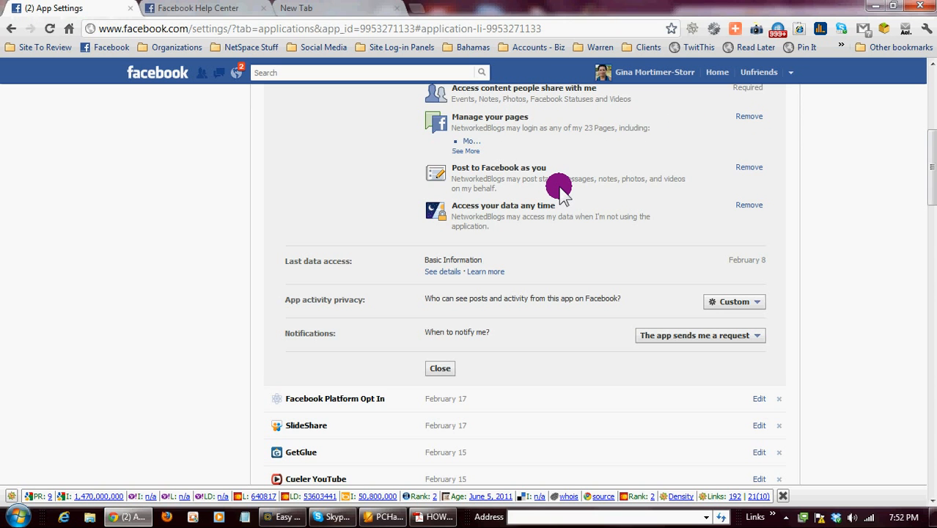
click(748, 168)
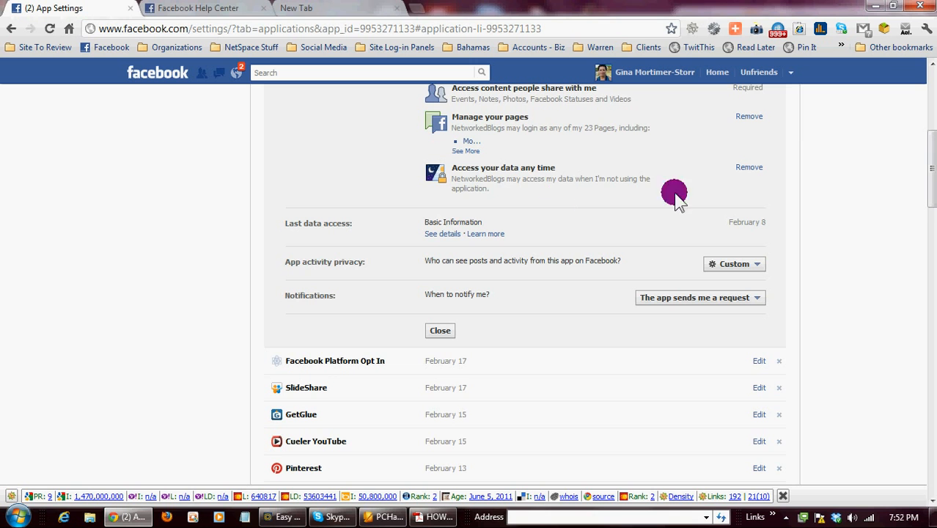
drag(928, 176, 929, 85)
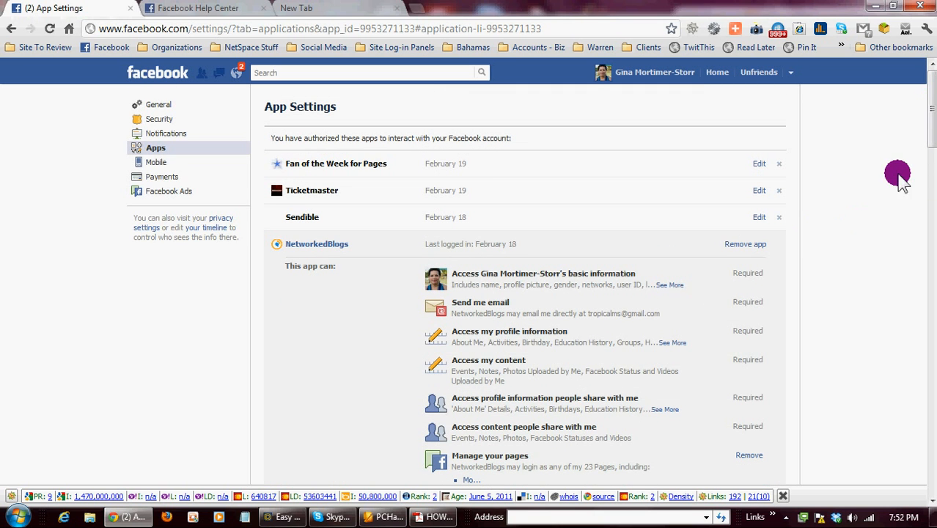
- Browse the list of authorized apps and inspect the permissions of Iwipa Website: HTML + iframe + FBML
drag(930, 117, 932, 220)
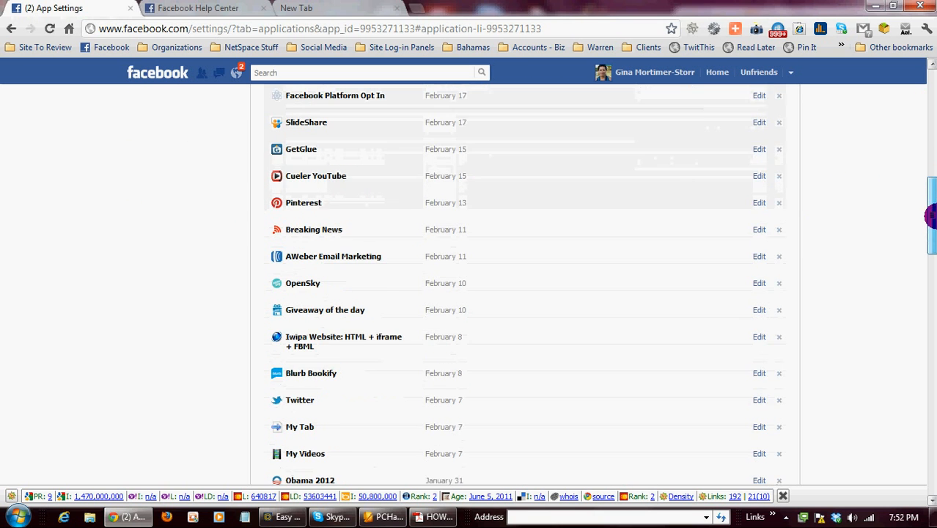
scroll(644, 168, down, 3)
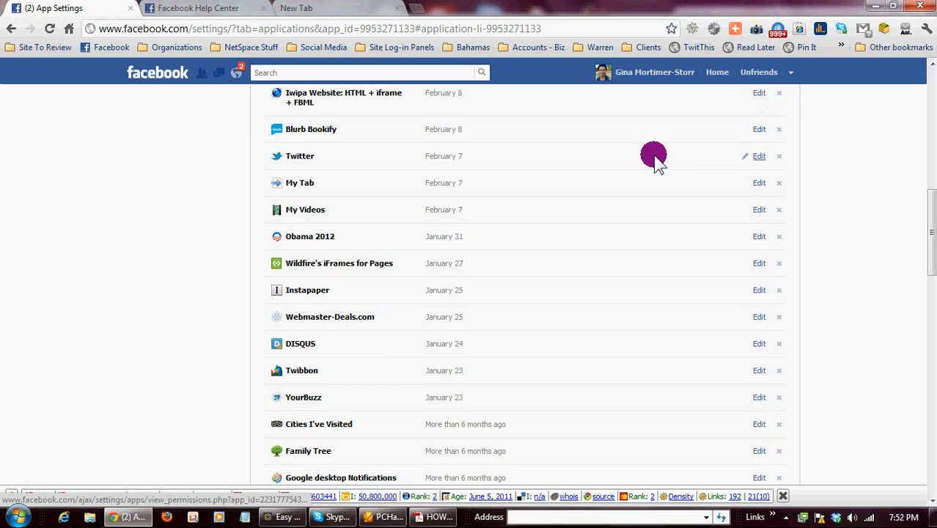
drag(931, 222, 930, 154)
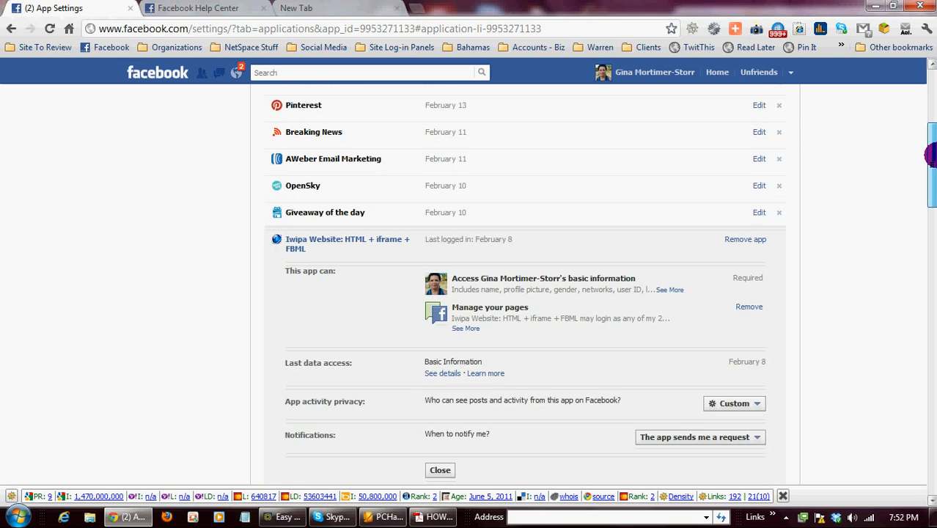
drag(929, 152, 930, 174)
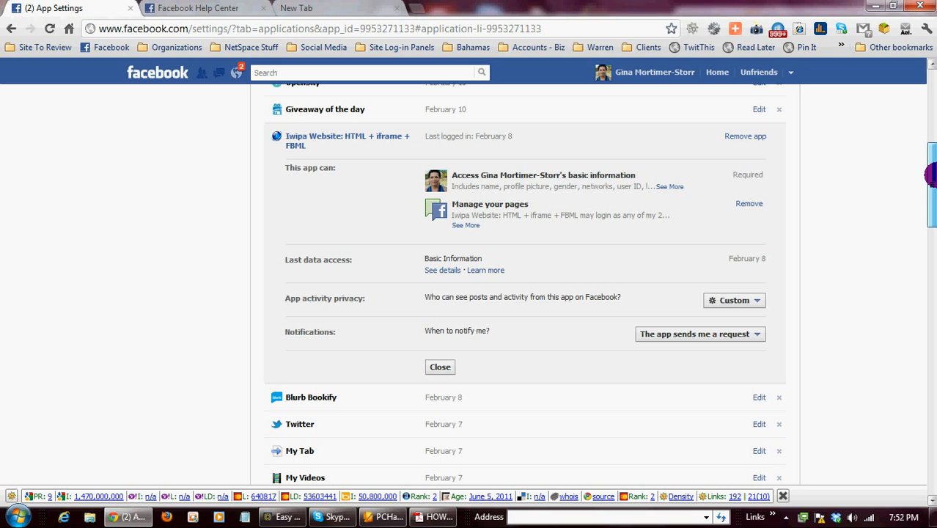
drag(929, 175, 929, 95)
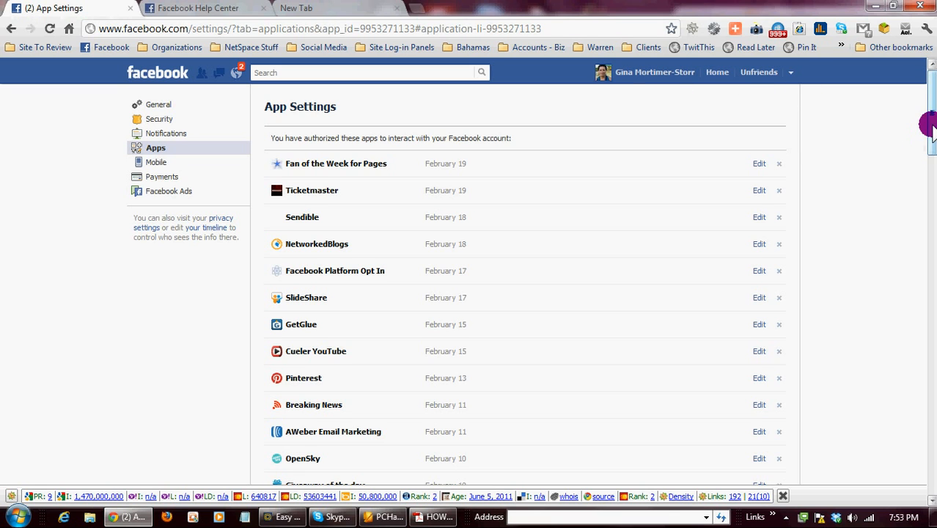
- Return to Privacy Settings, review the Limit the Audience for Past Posts tool, and cancel without limiting old posts
click(791, 72)
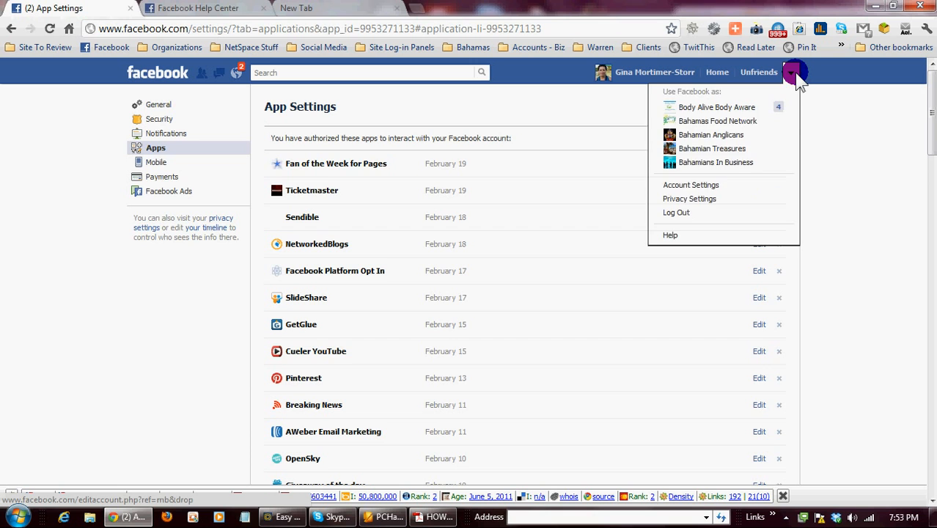
click(696, 201)
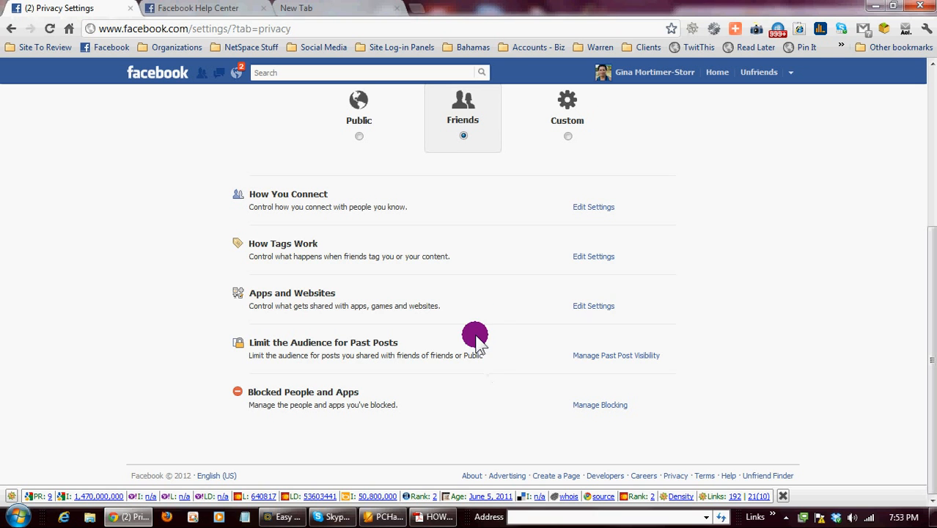
click(619, 355)
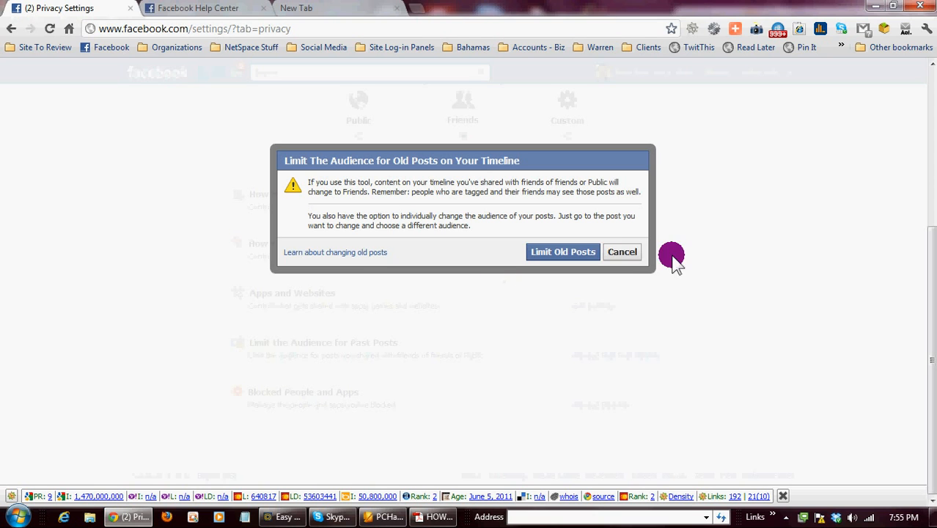
click(623, 252)
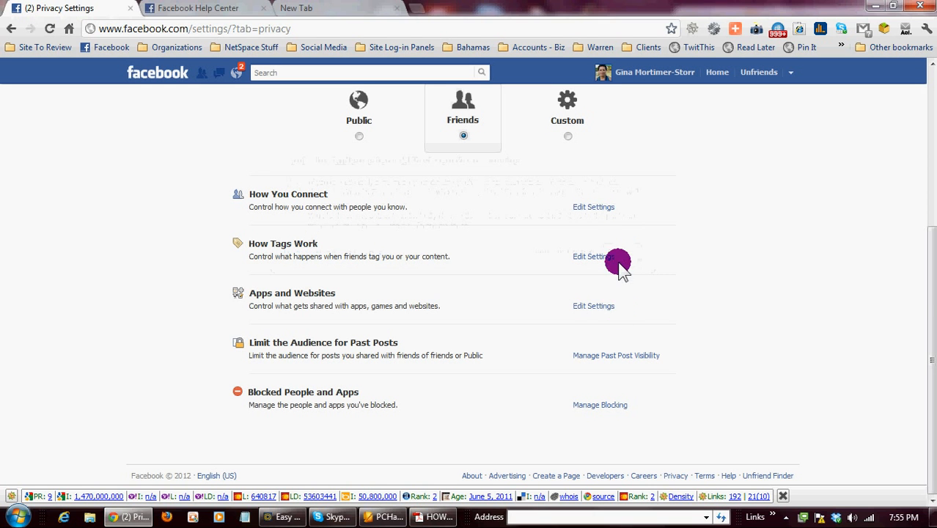
- Open Manage Blocking for Blocked People and Apps and review its user, app invite, event invite and app sections
click(933, 327)
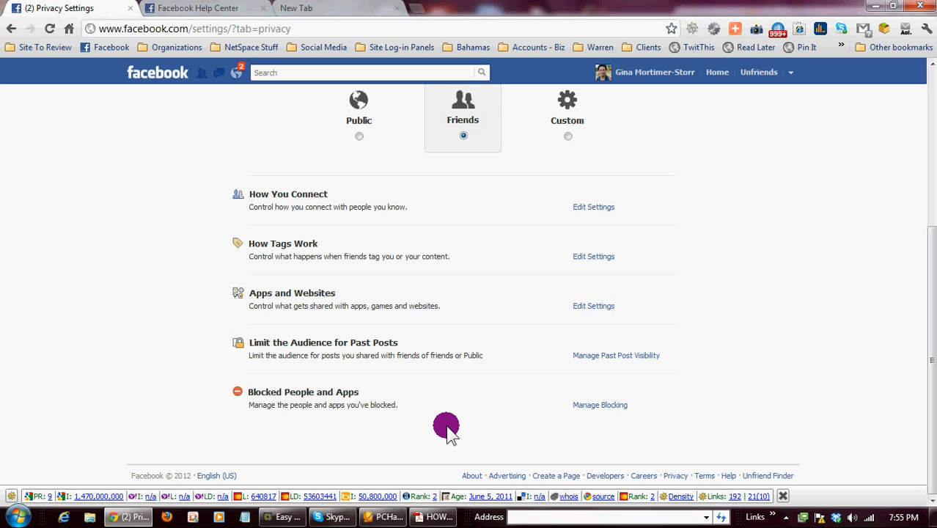
click(601, 405)
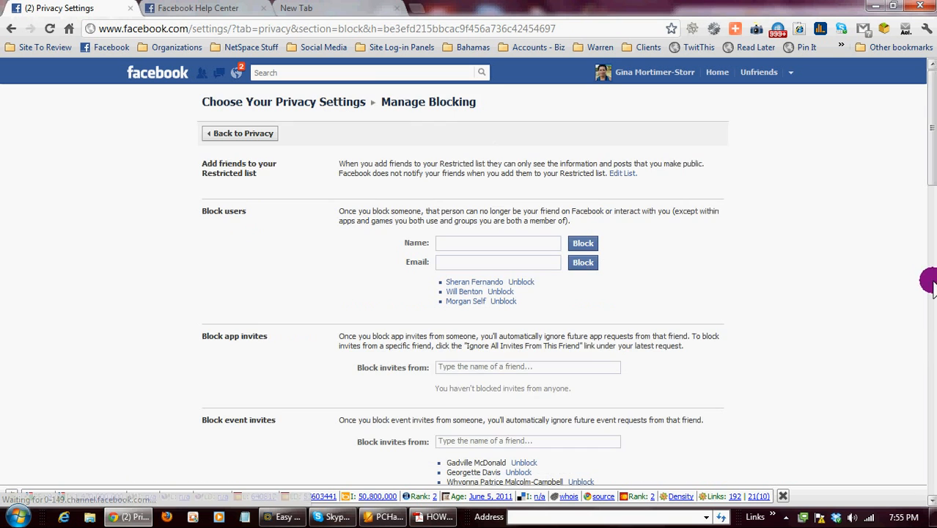
mouse_move(927, 151)
mouse_down()
mouse_move(930, 410)
mouse_move(929, 143)
mouse_up()
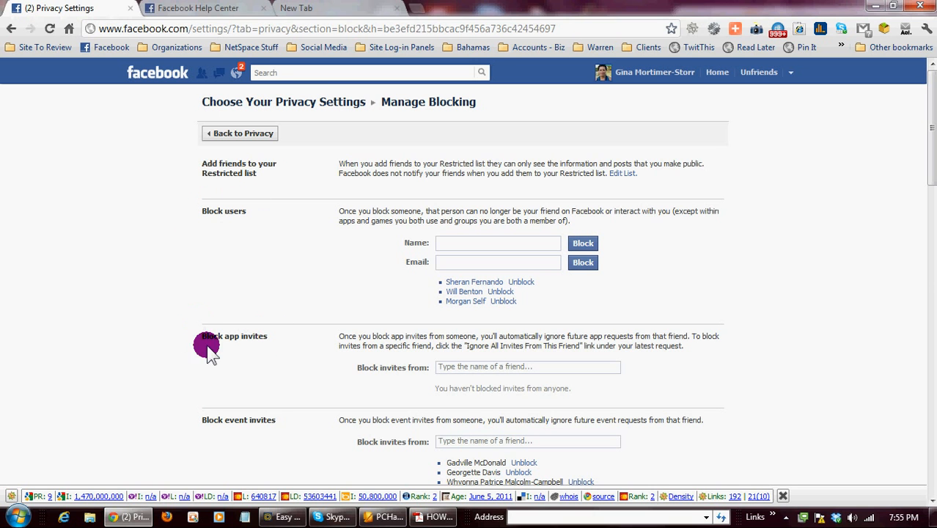
drag(930, 159, 930, 231)
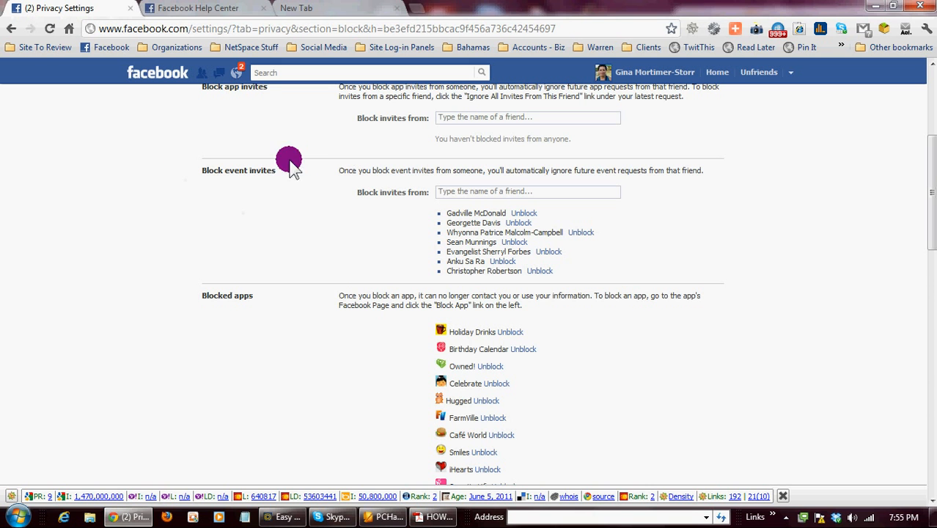
- Under Block users, enter the person's full name, find the matching profile and block it
drag(929, 195, 930, 132)
click(485, 215)
text(a)
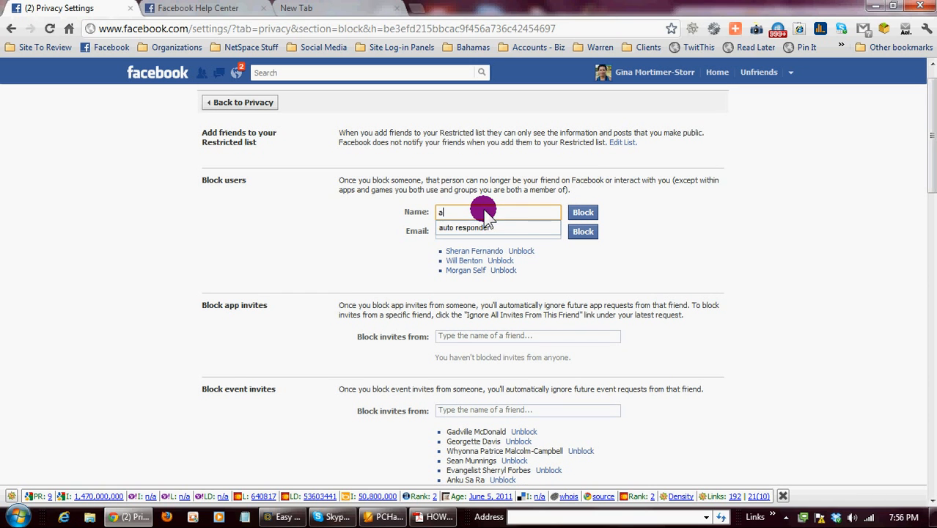
drag(422, 206, 389, 204)
text(Alain)
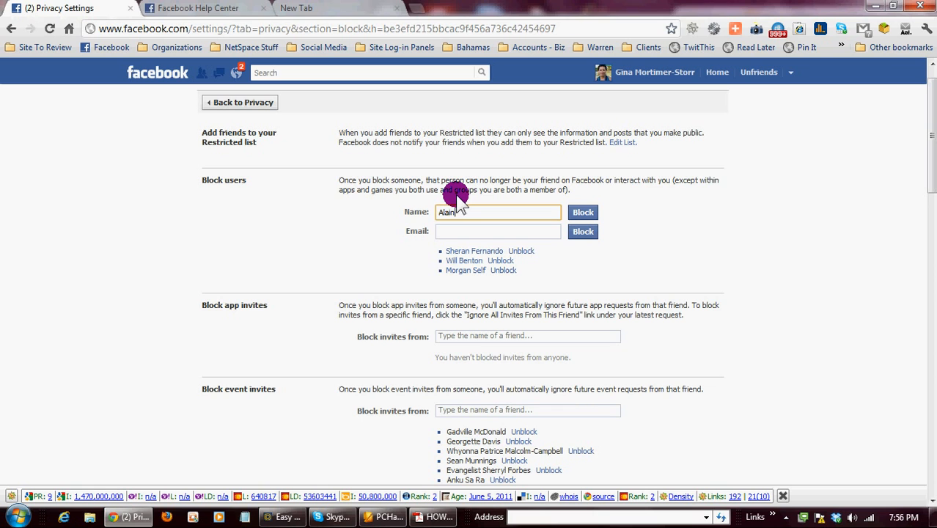
drag(466, 211, 384, 205)
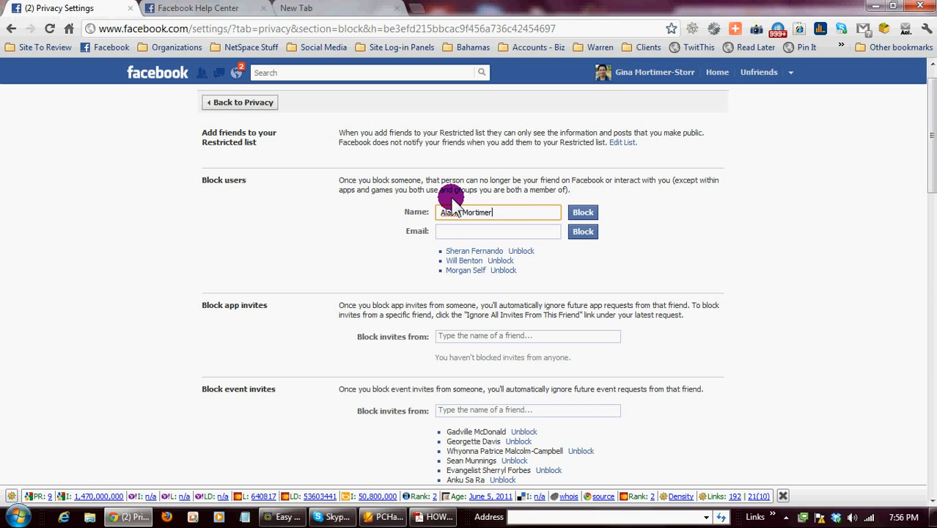
click(582, 212)
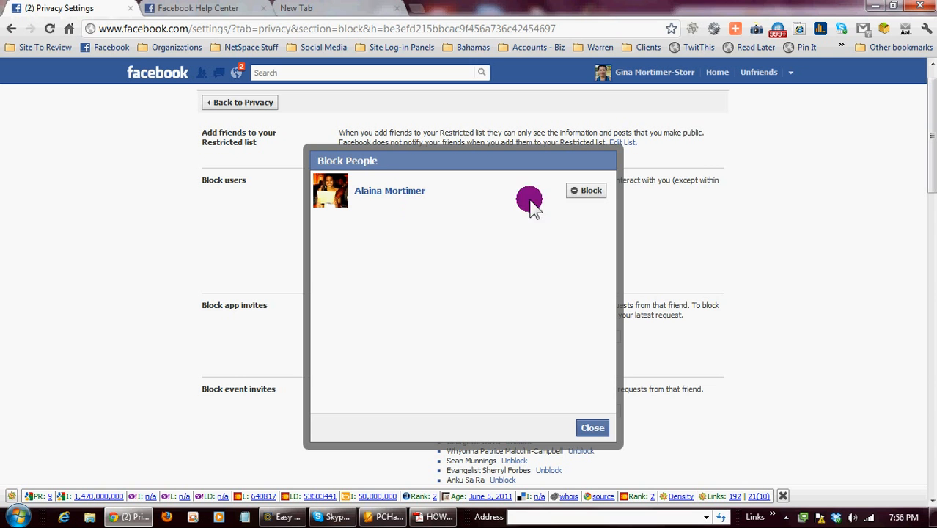
click(583, 193)
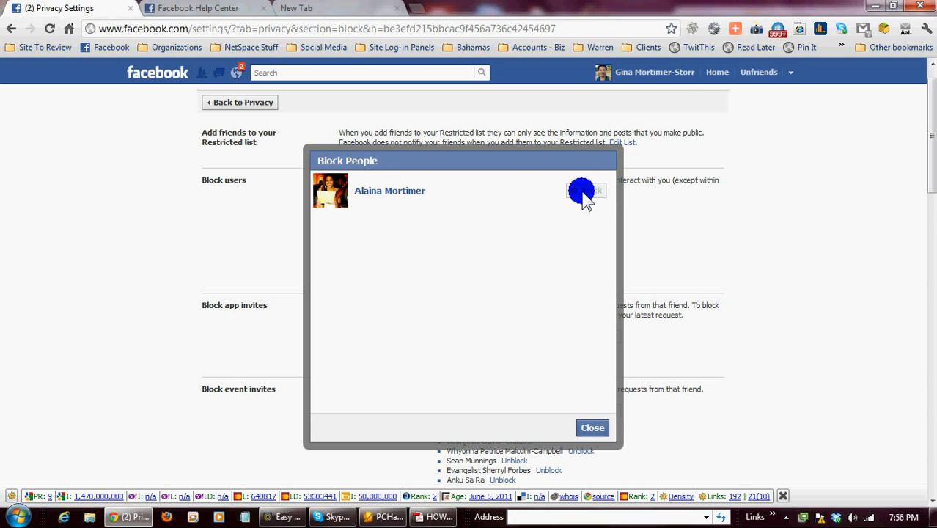
click(593, 428)
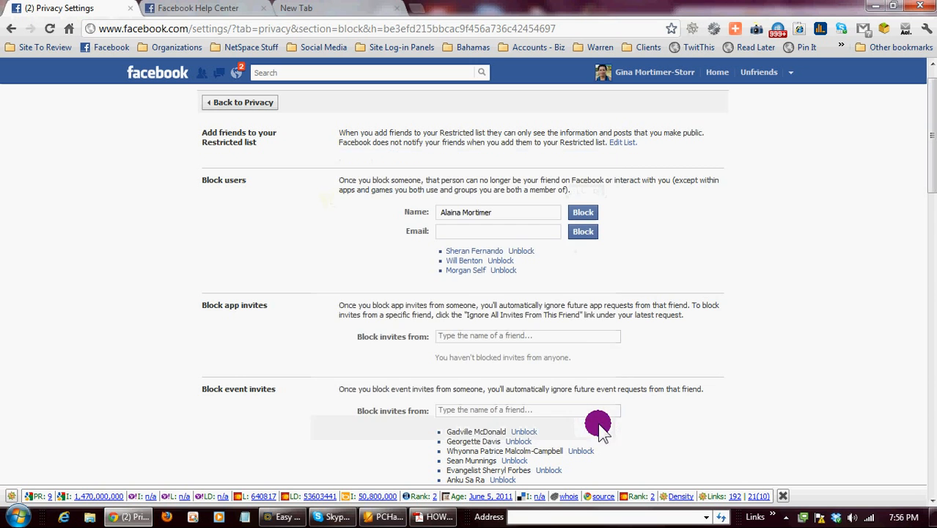
click(583, 212)
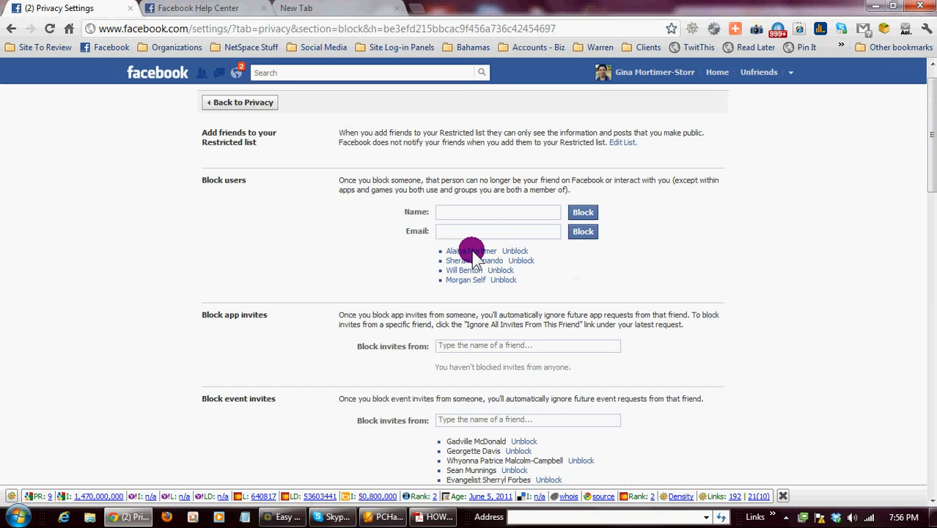
- Unblock the person just added to the blocked users and confirm the removal from the Block List
click(514, 251)
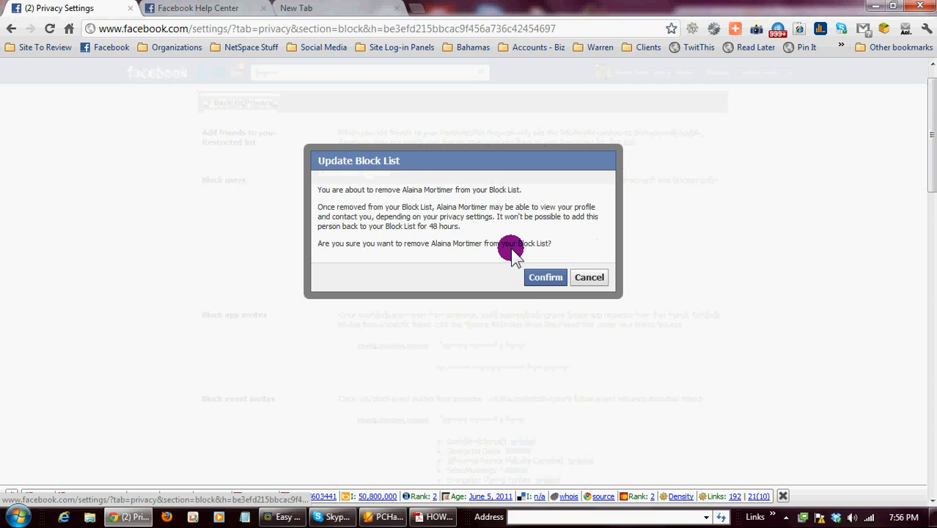
click(545, 278)
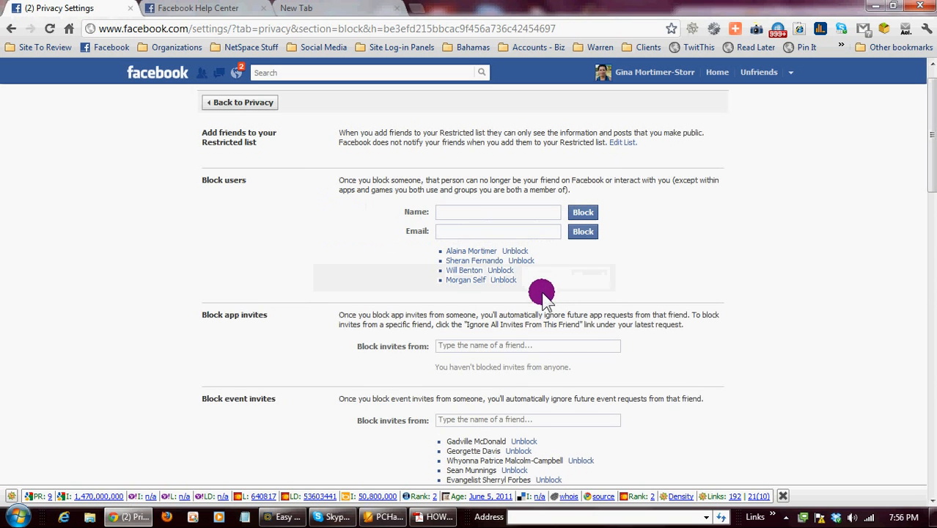
- Review the blocked event invites and the list of blocked apps on the Manage Blocking page
drag(932, 150, 931, 192)
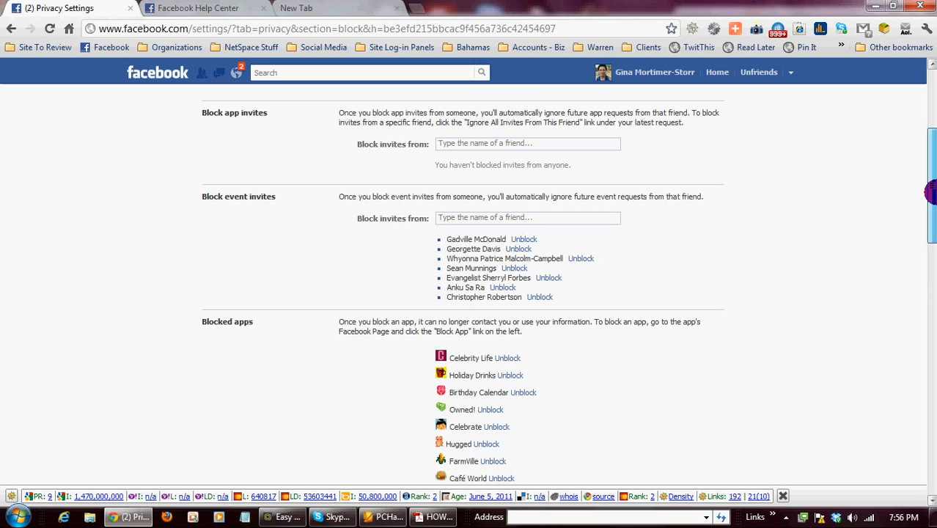
drag(929, 192, 931, 253)
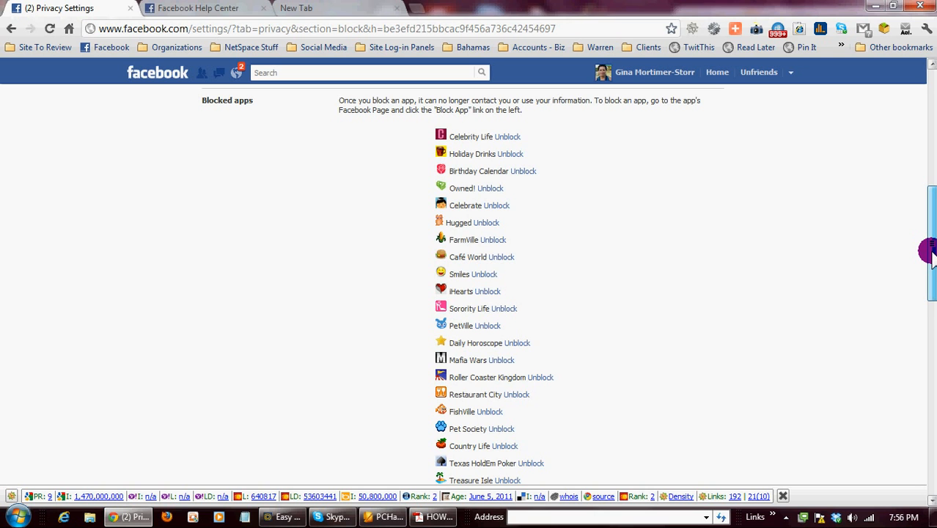
drag(929, 253, 930, 247)
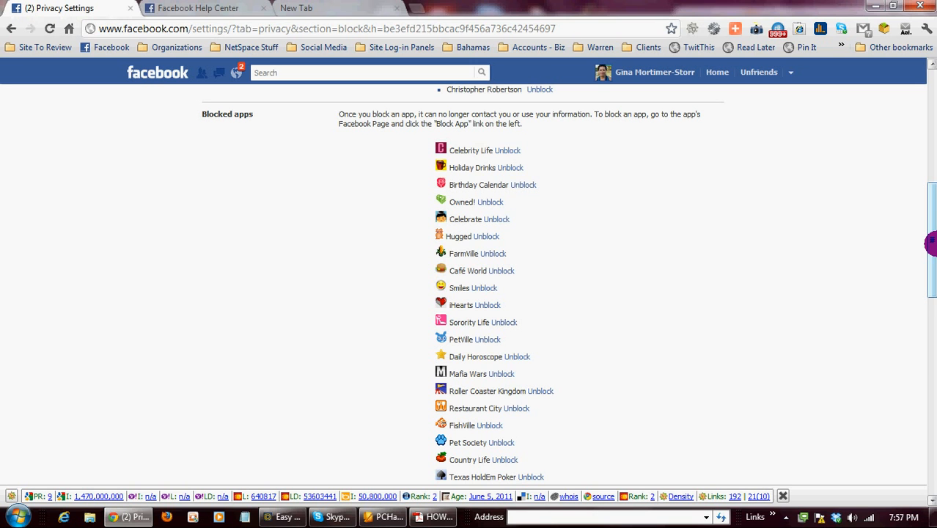
- Go to the Facebook home page and open Apps and Games to view the invites from friends
click(161, 80)
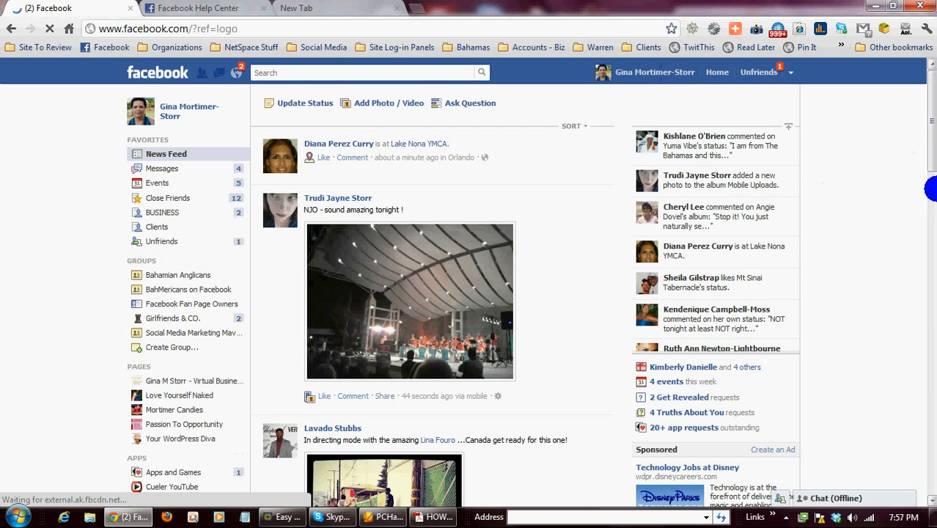
click(930, 189)
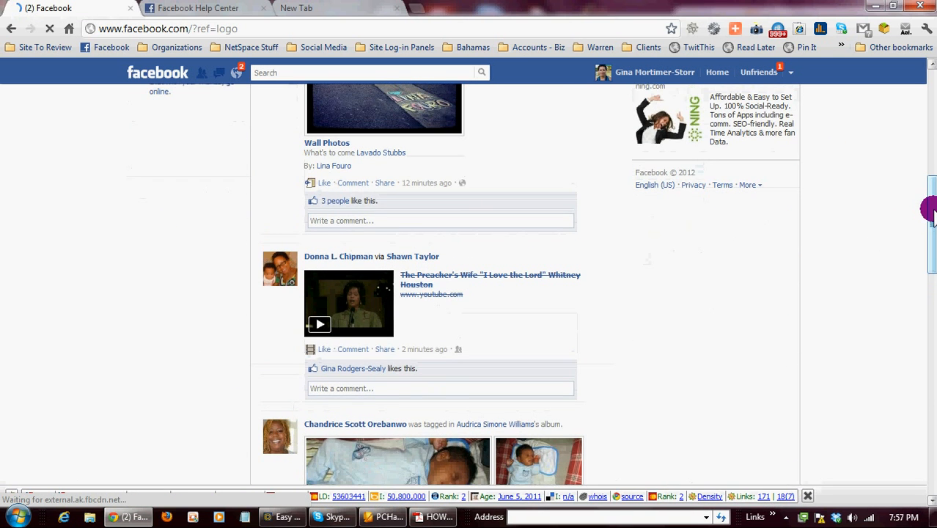
drag(929, 210, 930, 144)
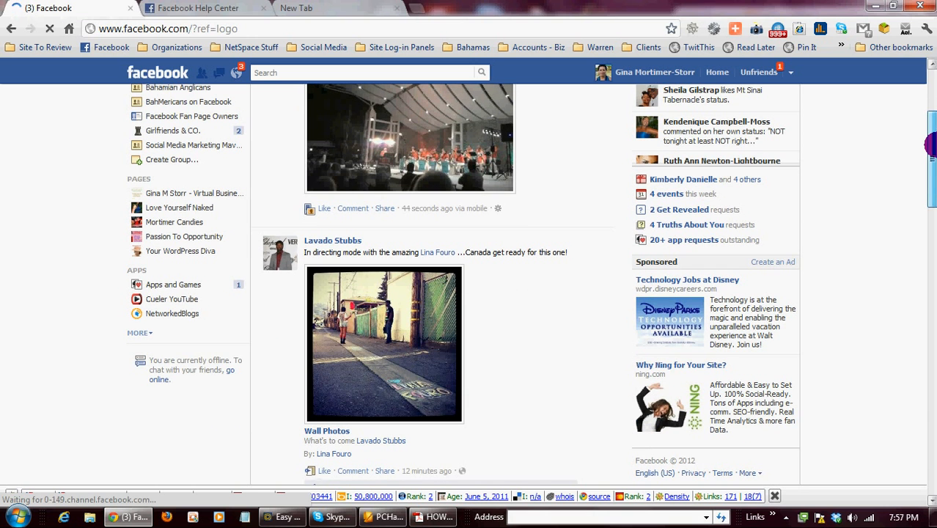
click(170, 287)
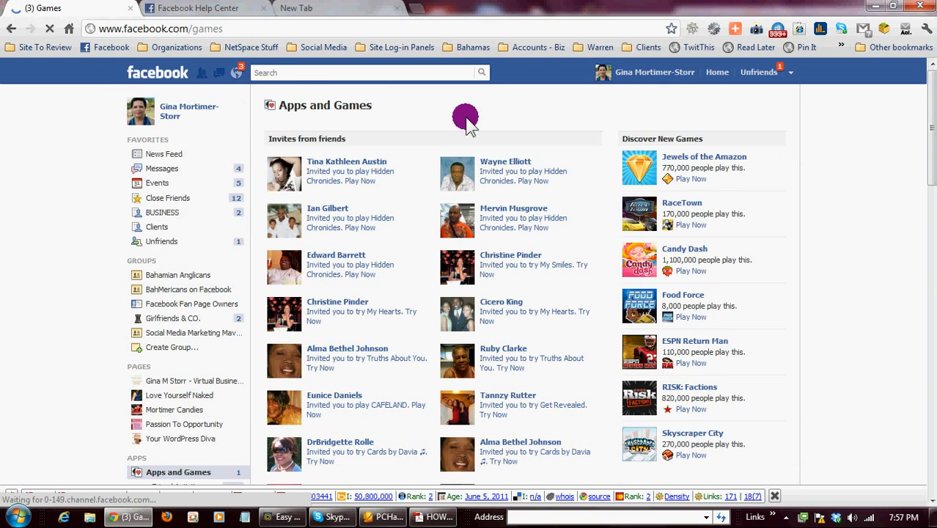
- Return to the Privacy Settings page and look over the post privacy and default privacy sections
click(786, 73)
click(704, 199)
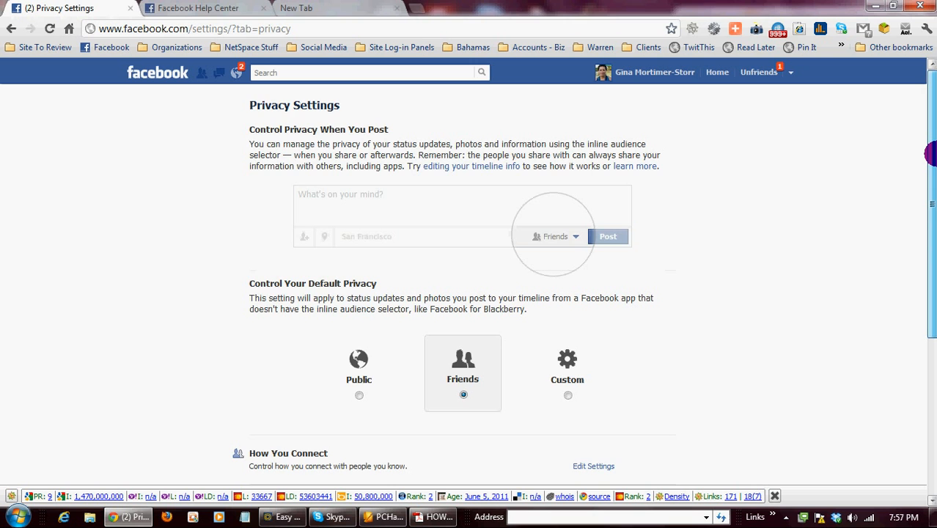
drag(931, 170, 916, 136)
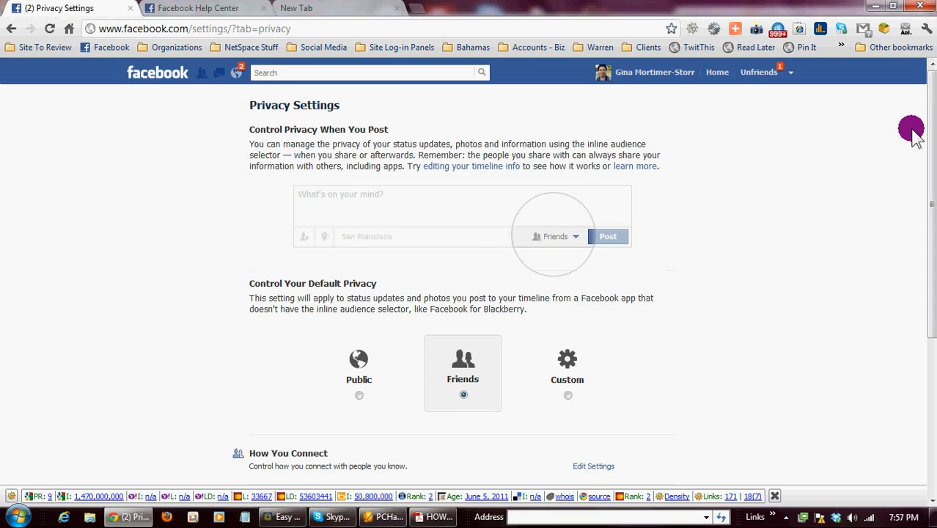
drag(912, 136, 826, 167)
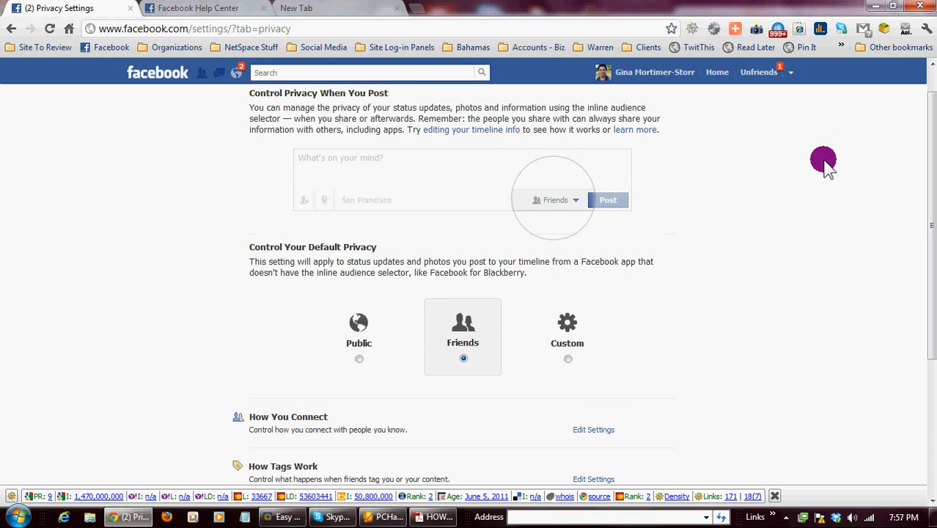